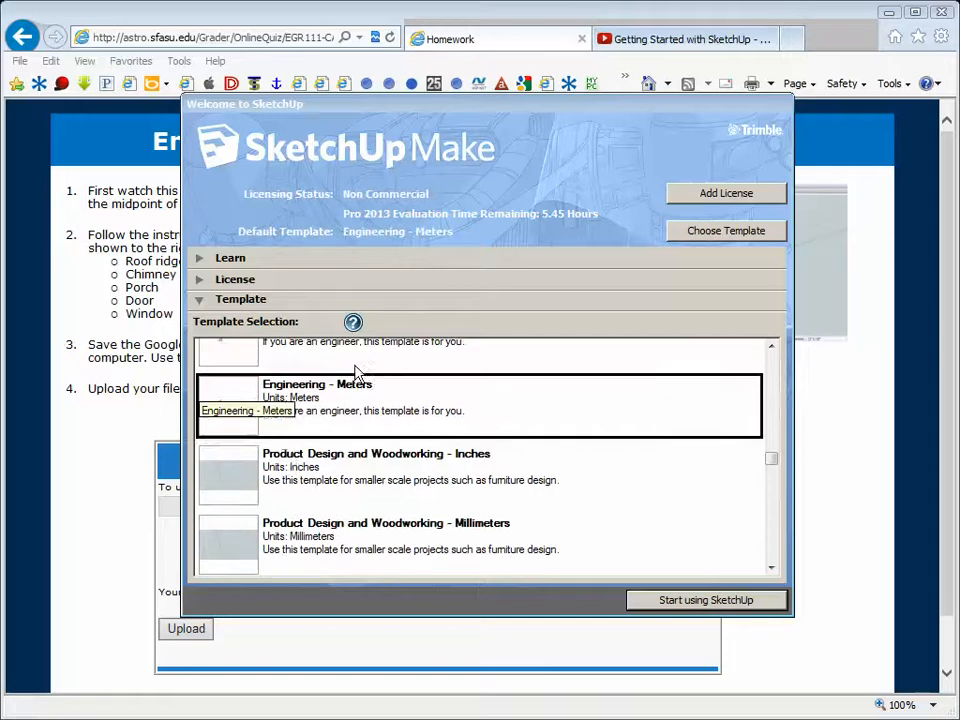
Step: Start a new model with the Engineering - Meters template and erase the default standing figure
left_click(658, 600)
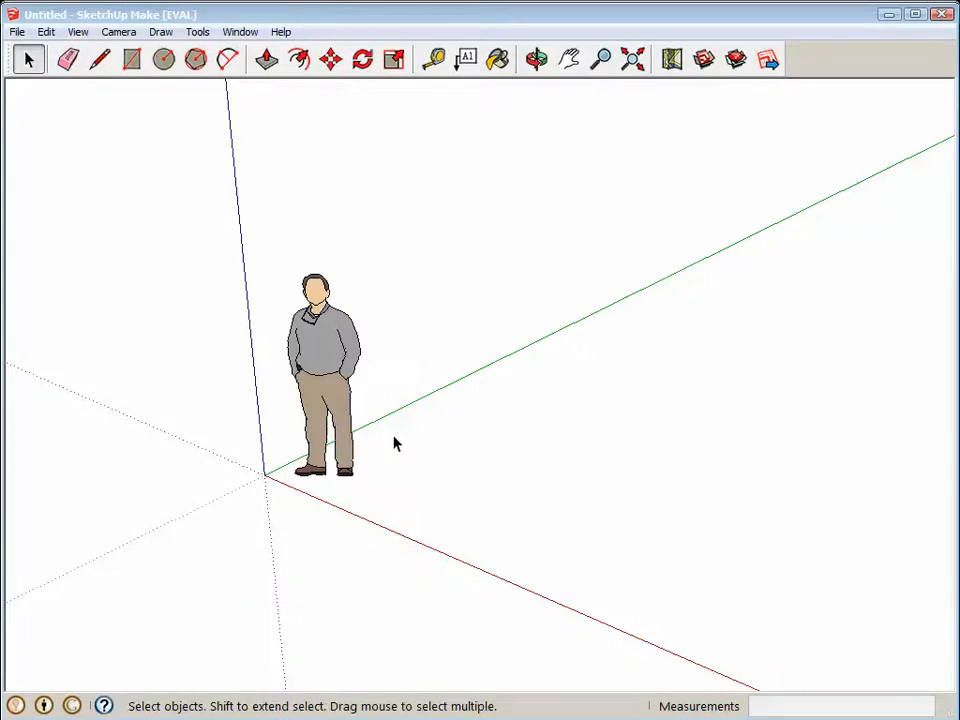
left_click(68, 59)
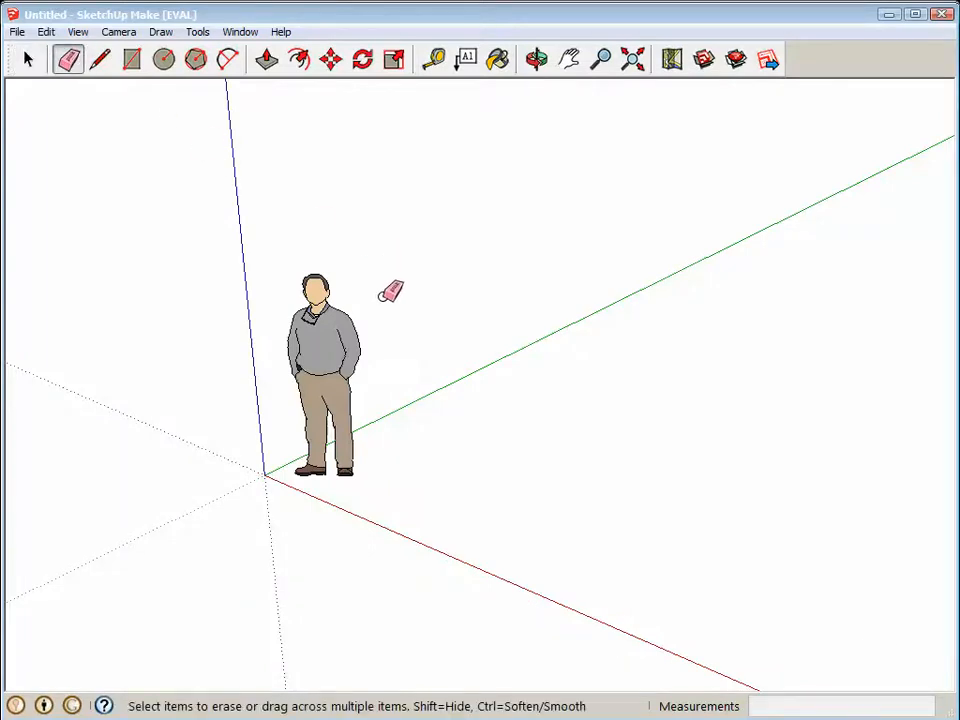
left_click(294, 413)
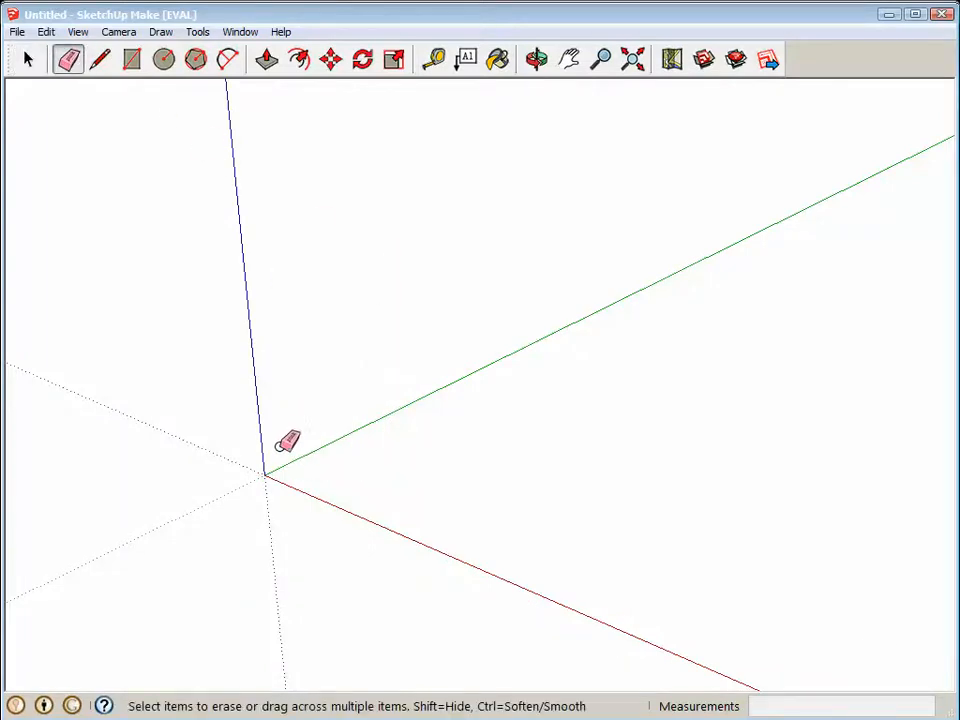
Step: Draw a ground rectangle about 4.11 m by 5.74 m around the origin and pull it up about 1.21 m into a box
left_click(124, 34)
mouse_move(183, 100)
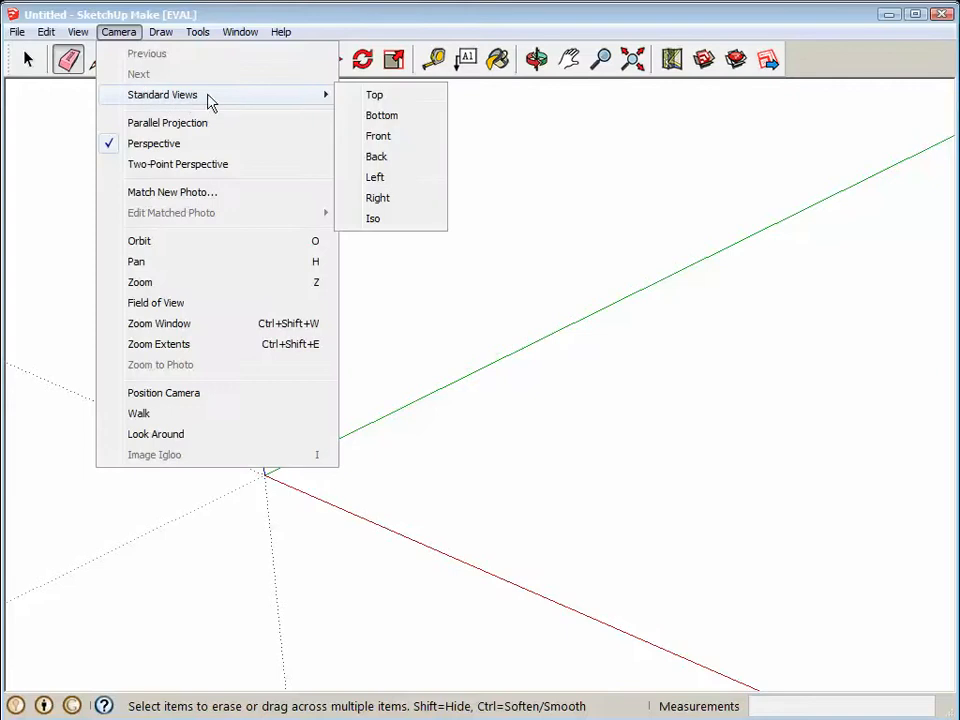
left_click(392, 219)
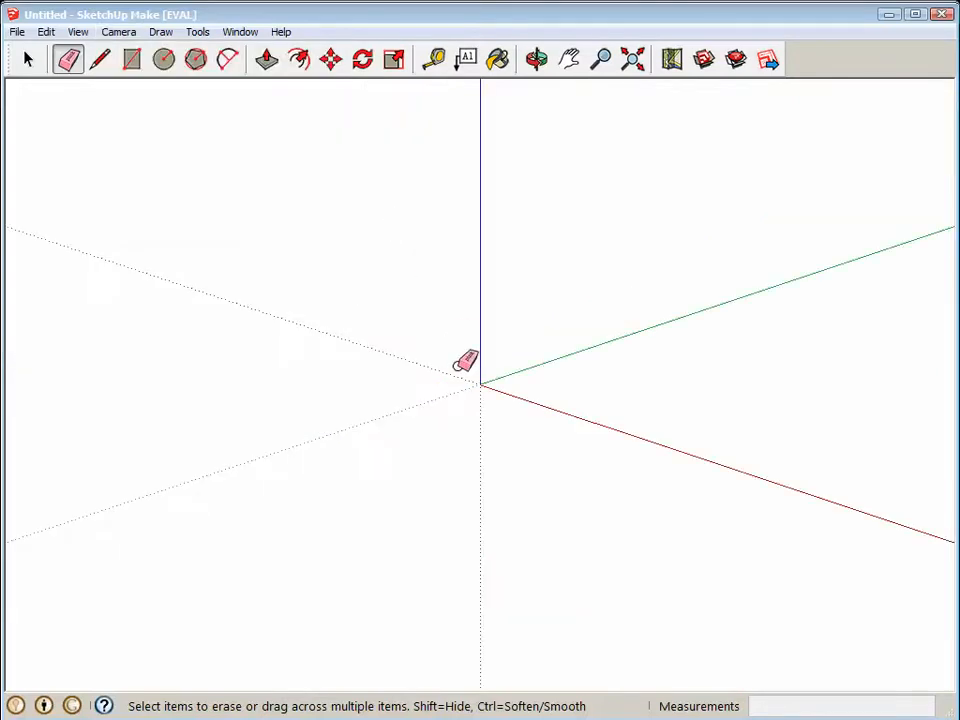
left_click(131, 59)
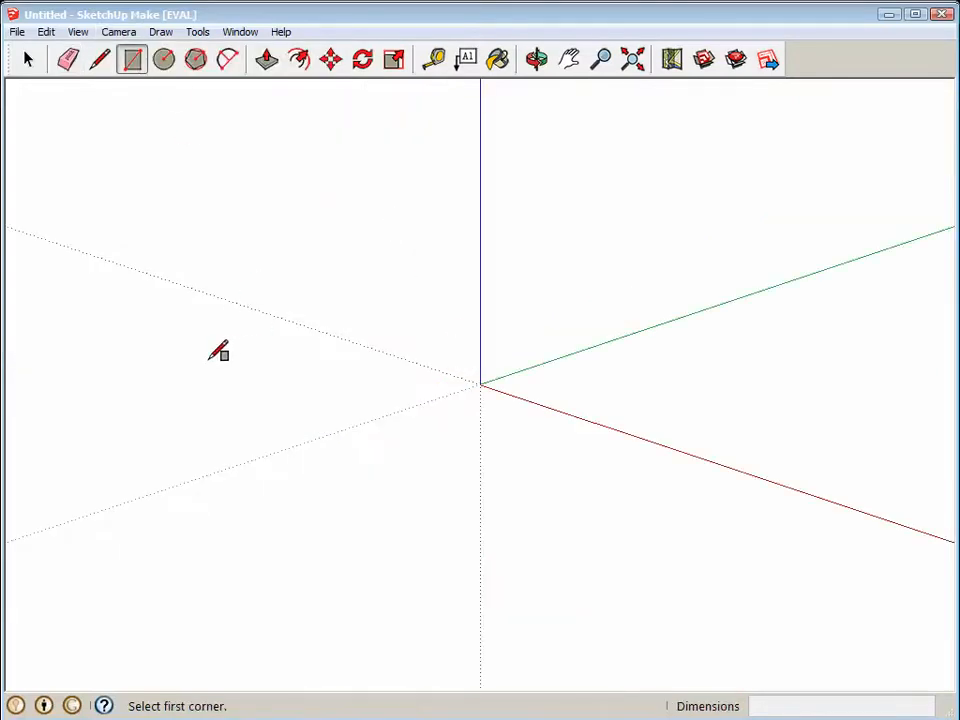
left_click(210, 363)
left_click(913, 327)
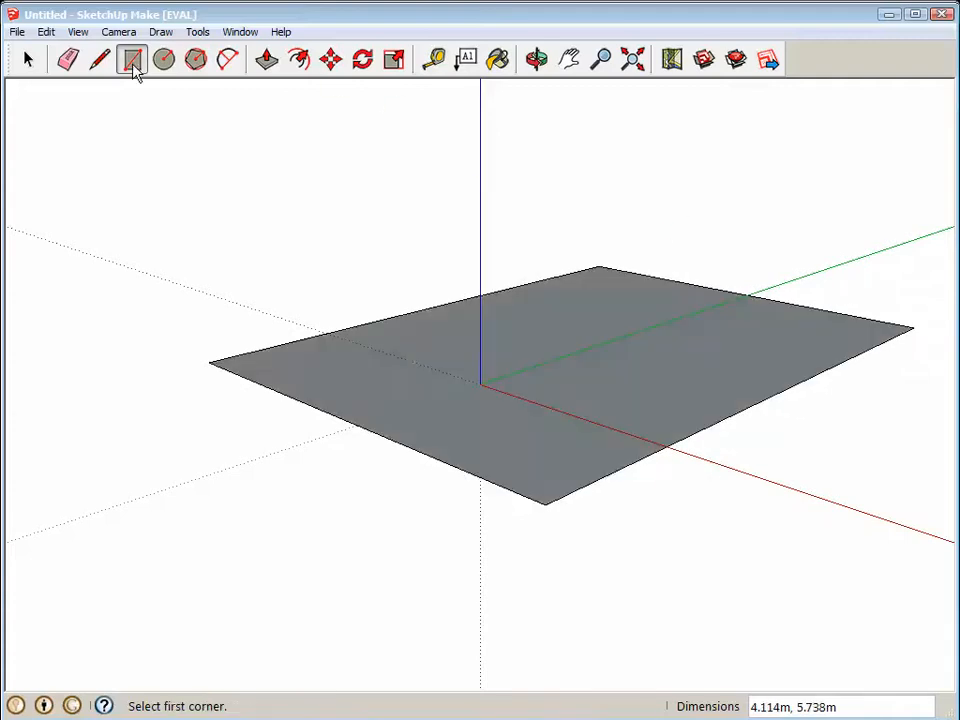
left_click(266, 60)
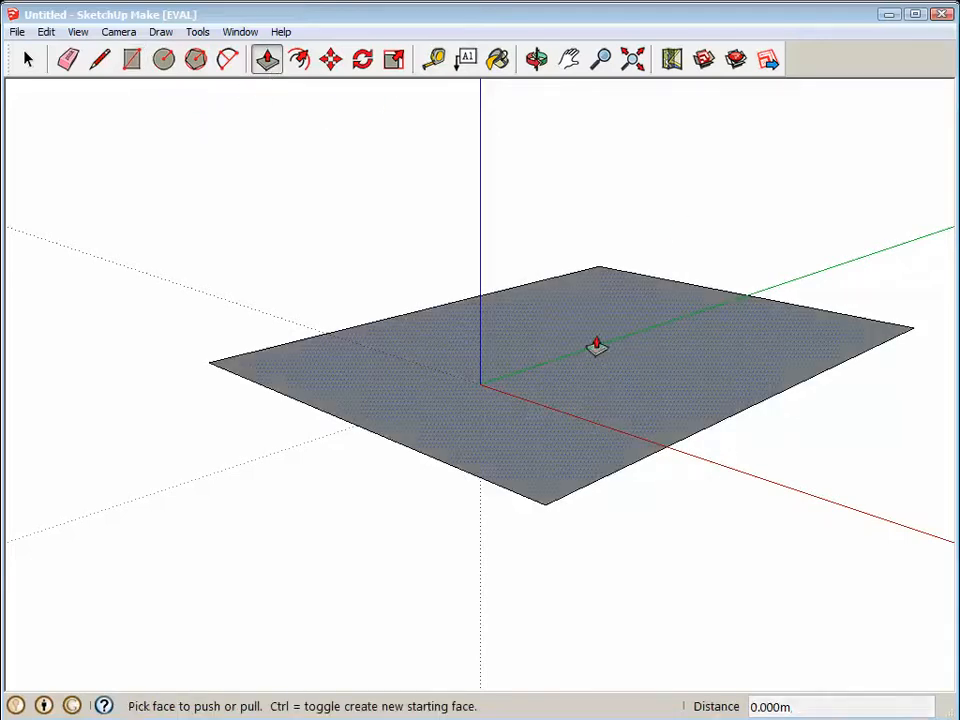
left_click_drag(636, 394, 654, 257)
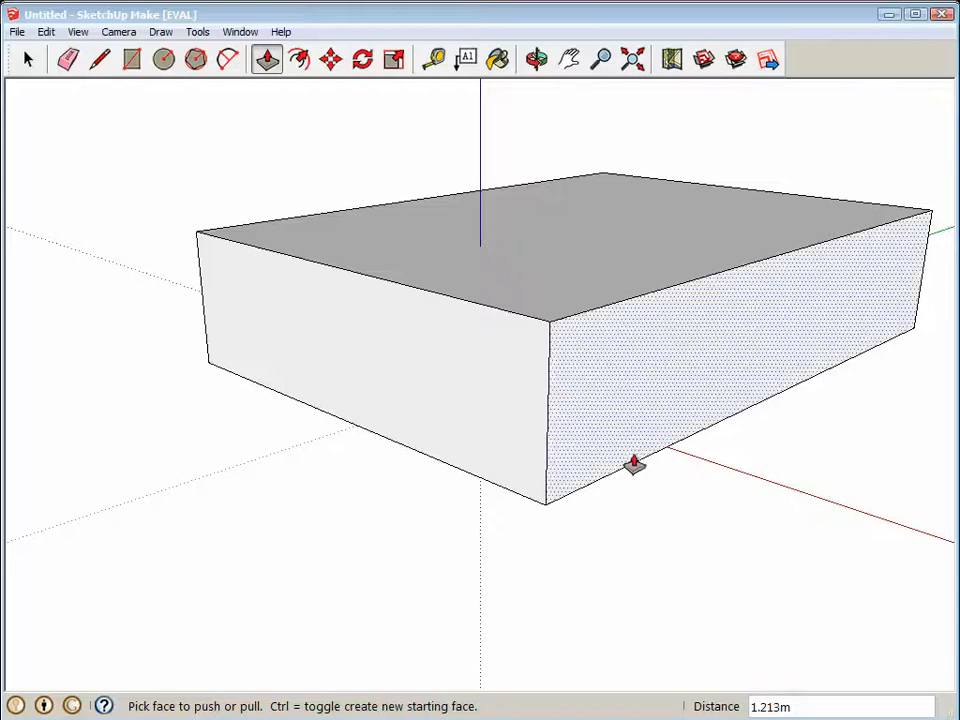
Step: Draw a line across the box's top face joining the midpoints of its two short edges
left_click(569, 59)
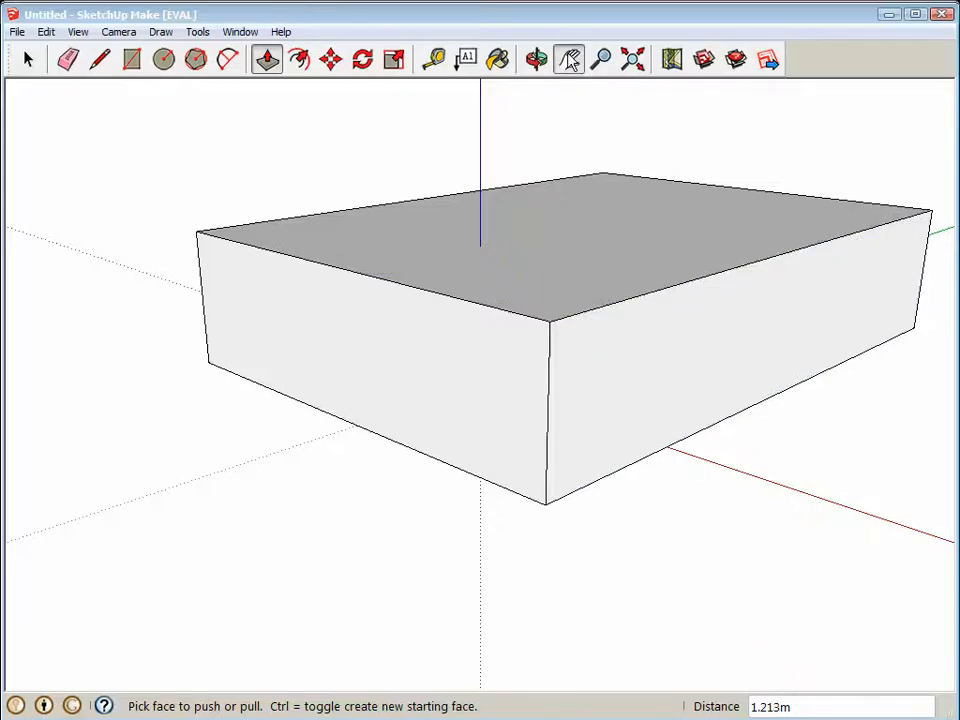
left_click_drag(617, 274, 506, 390)
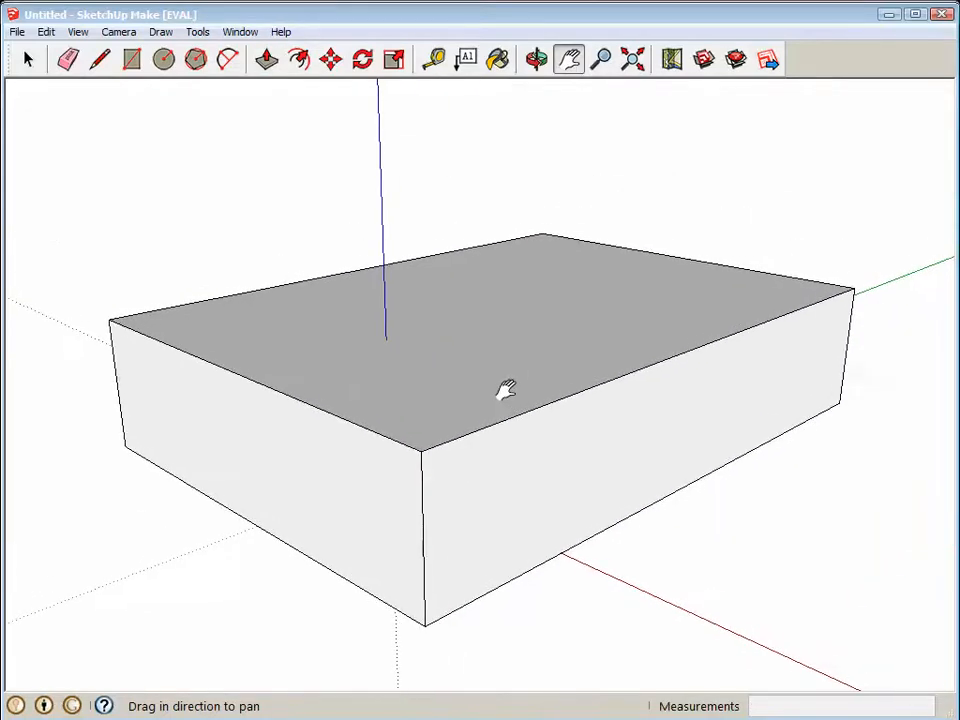
left_click(536, 60)
left_click_drag(505, 300, 505, 357)
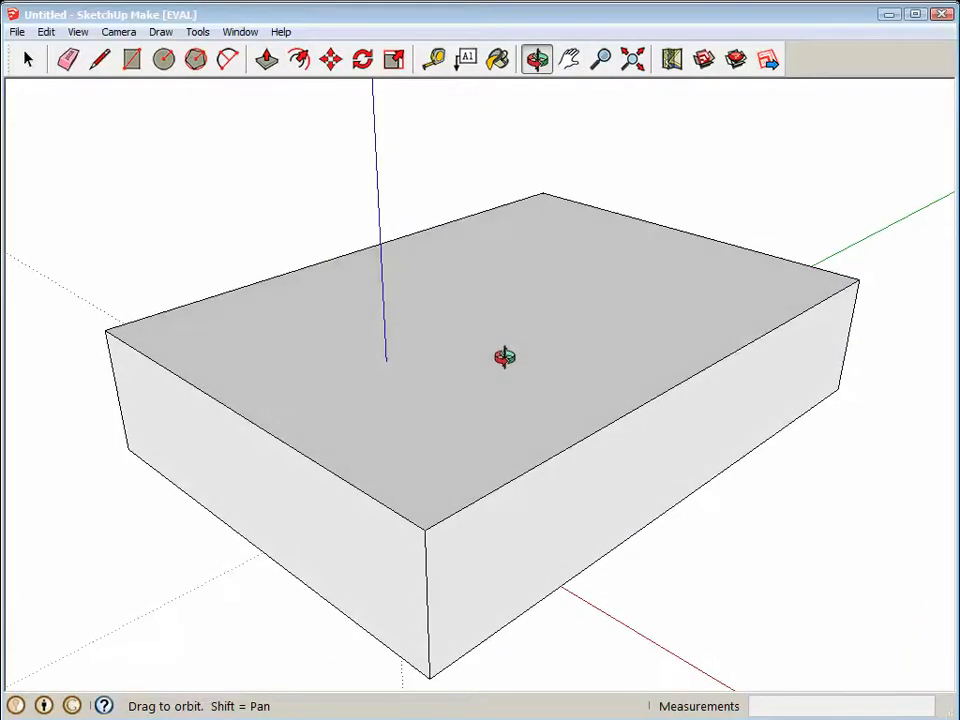
left_click(102, 61)
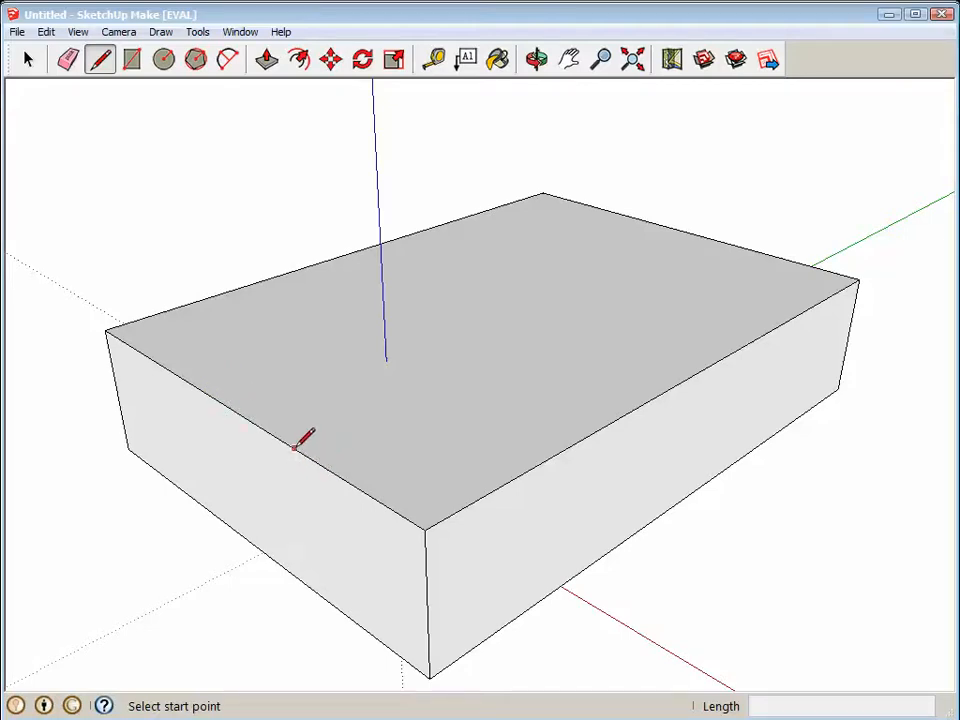
left_click(236, 411)
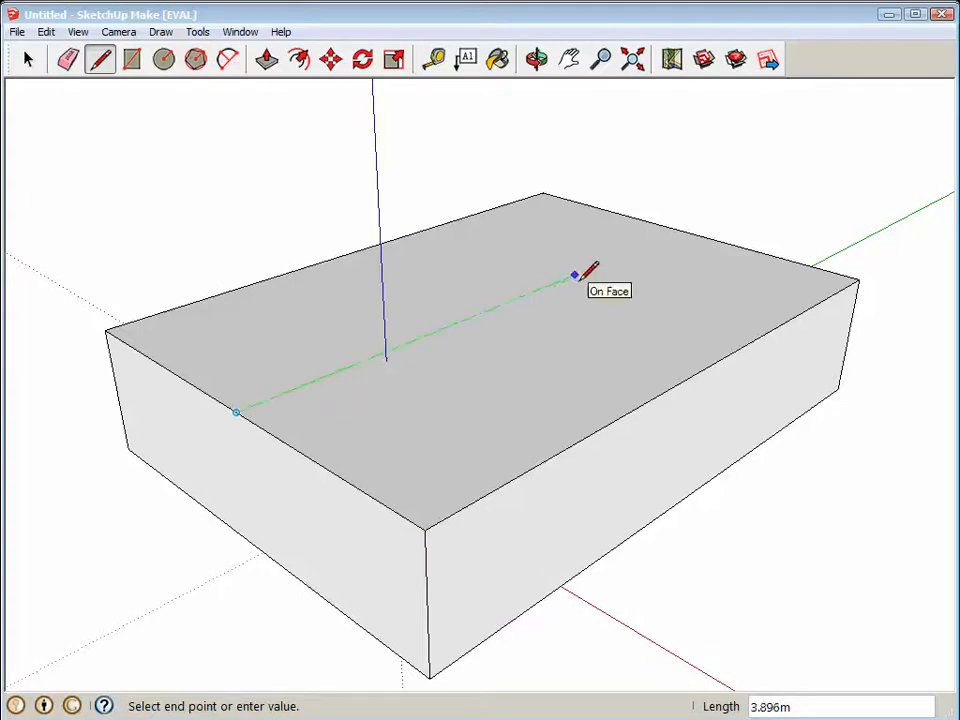
left_click(682, 231)
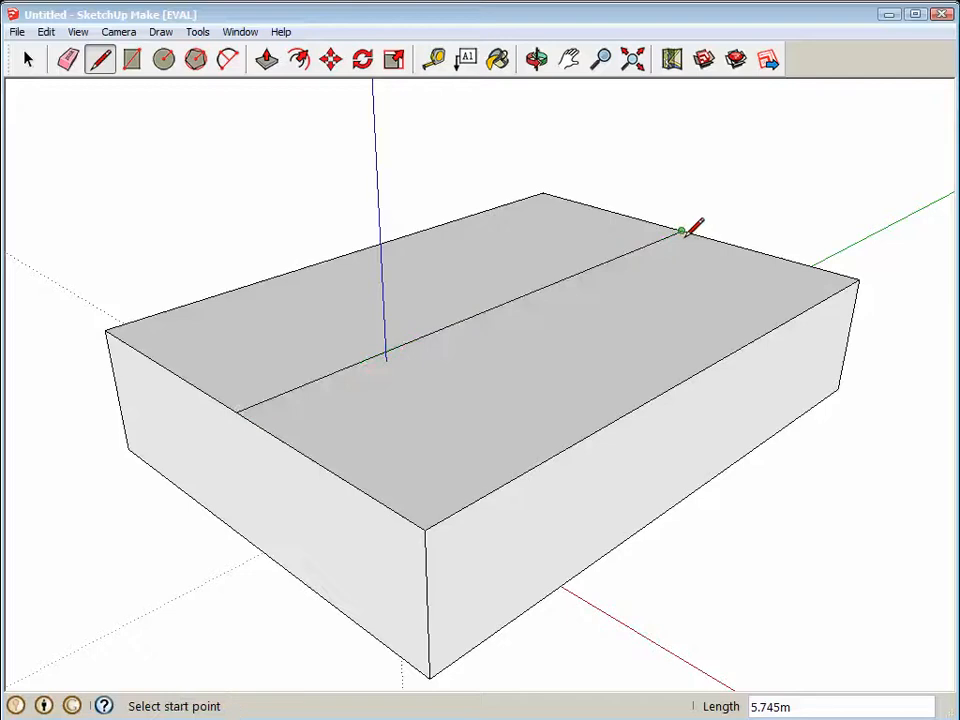
Step: Move the top face's center line up about 0.73 m along the blue axis to form a gabled roof
left_click(28, 62)
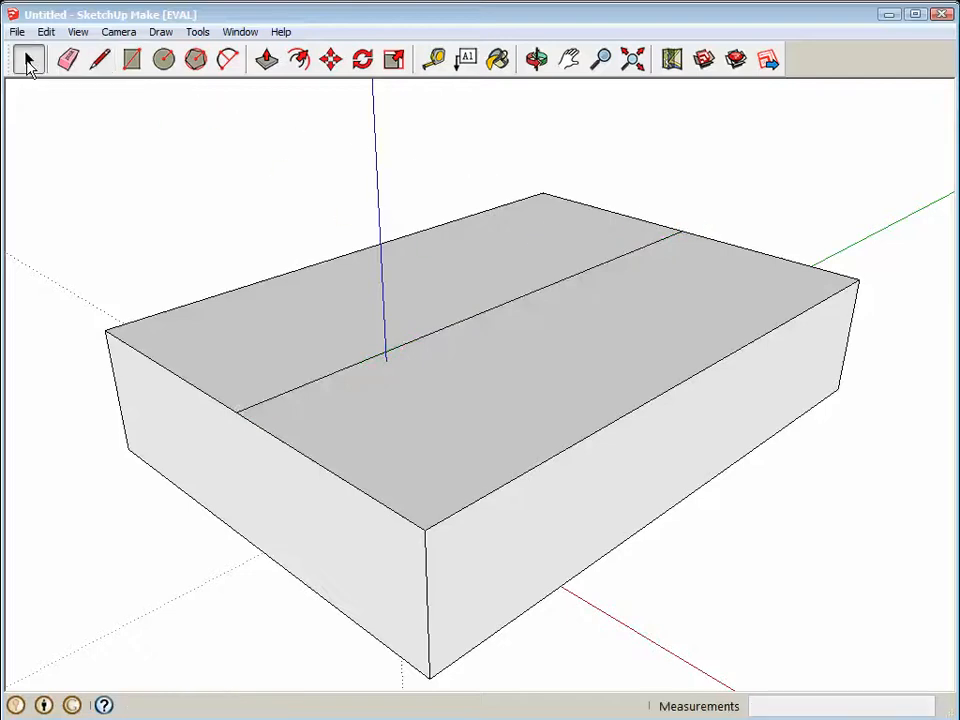
left_click(435, 338)
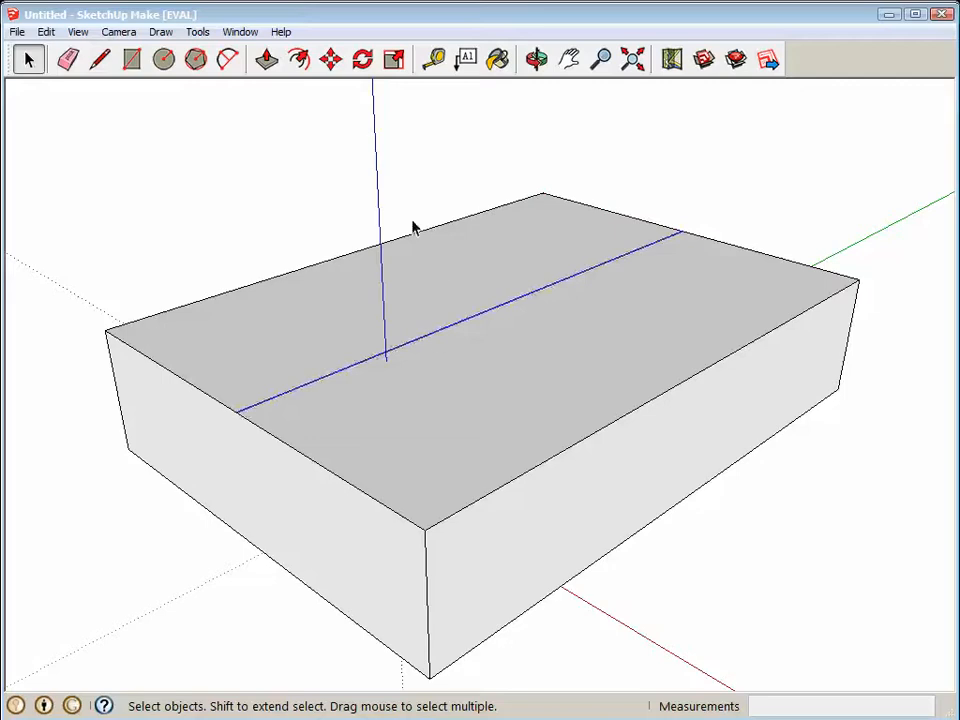
left_click(537, 62)
left_click_drag(437, 403, 408, 420)
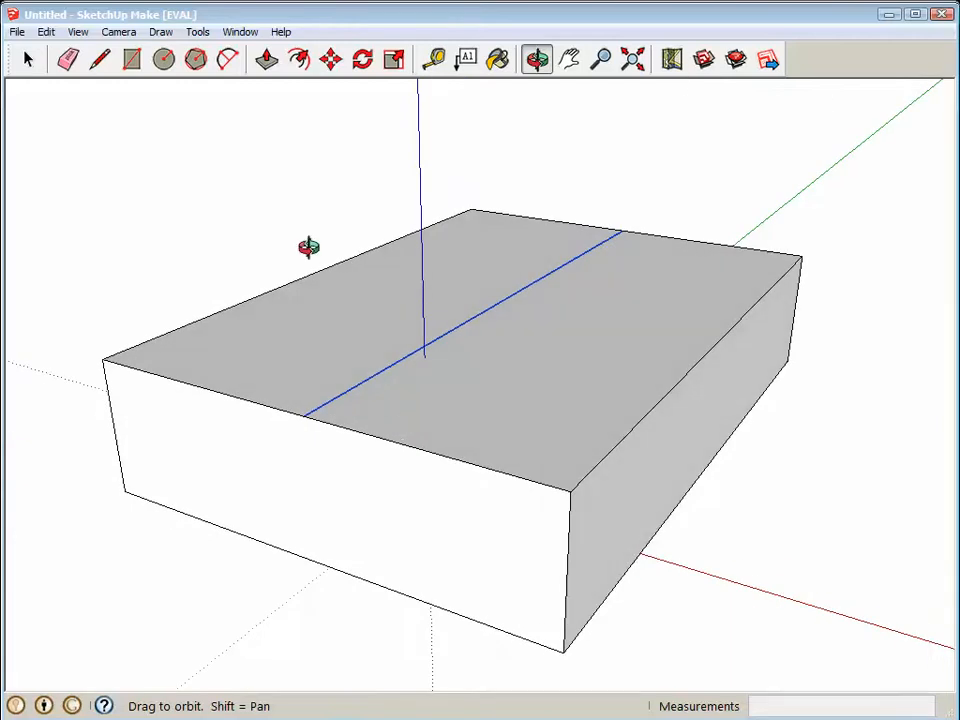
left_click(330, 59)
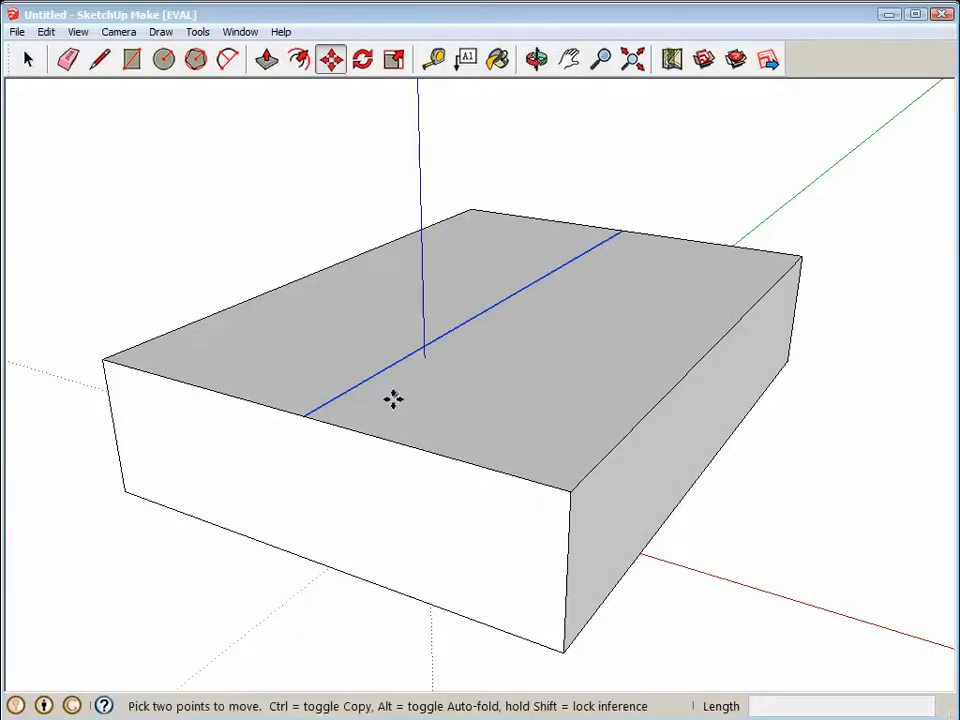
left_click_drag(376, 373, 381, 291)
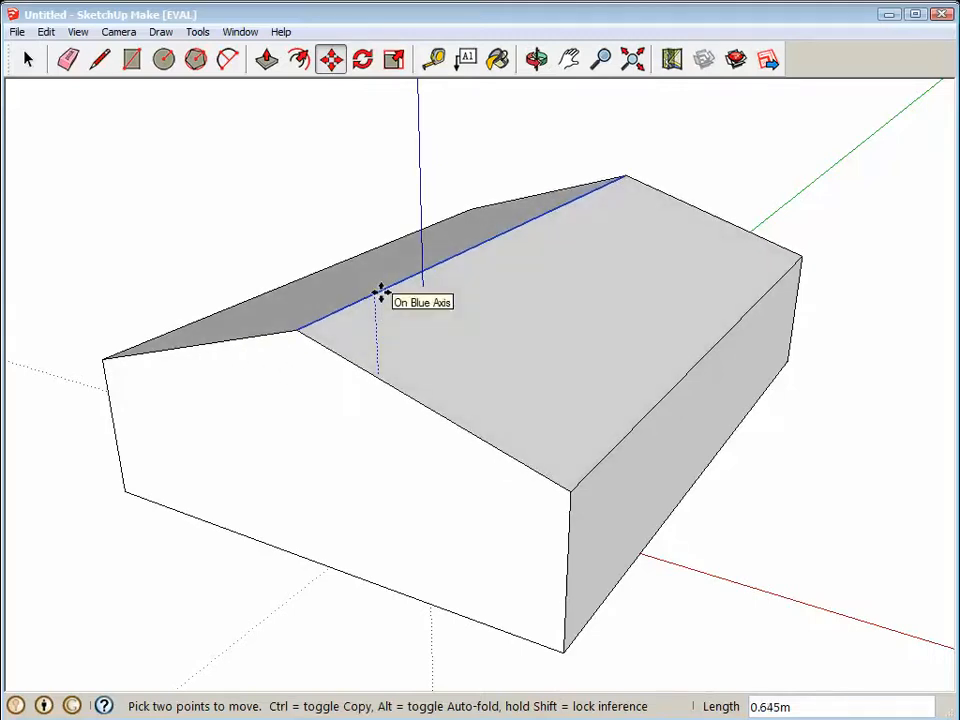
mouse_move(381, 291)
left_mouse_down()
mouse_move(379, 334)
mouse_move(377, 290)
mouse_move(437, 249)
mouse_move(407, 266)
mouse_move(424, 297)
mouse_move(313, 298)
mouse_move(366, 305)
mouse_move(374, 282)
left_mouse_up()
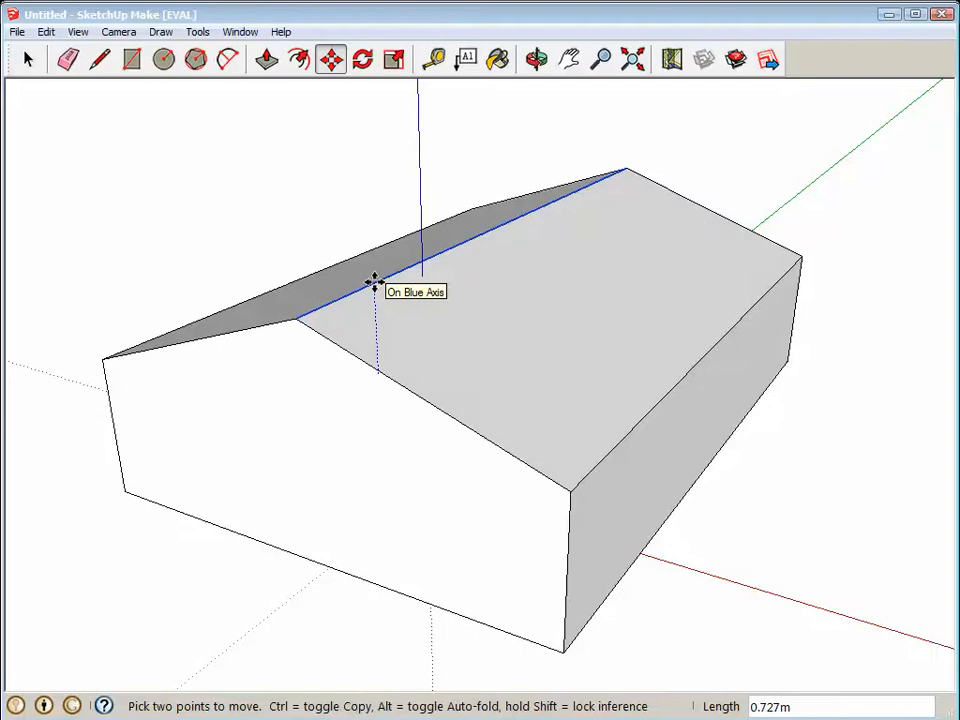
left_click_drag(374, 283, 373, 281)
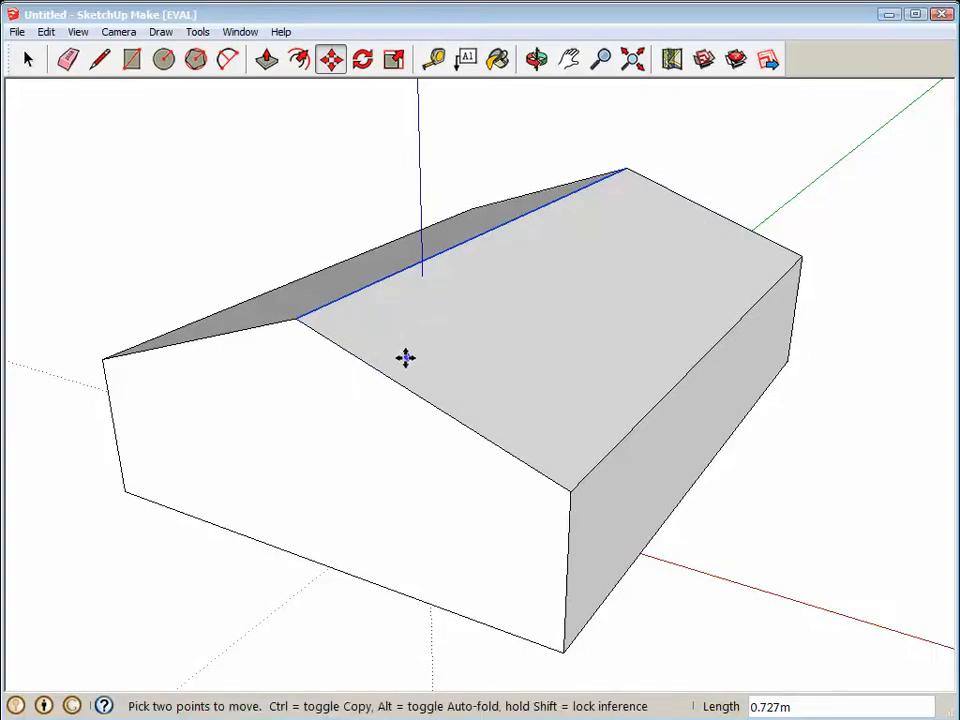
Step: Draw a long, low rectangle for the porch on the house's long side wall, starting on its bottom edge
left_click(536, 59)
left_click_drag(394, 341, 482, 424)
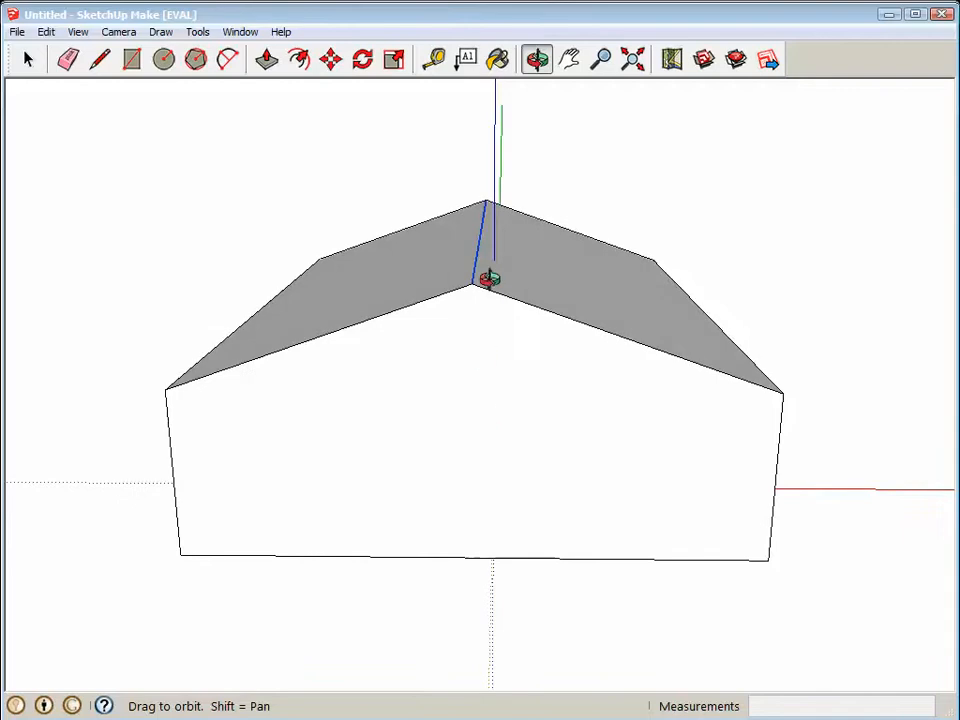
left_click_drag(501, 216, 473, 202)
left_click_drag(336, 484, 439, 388)
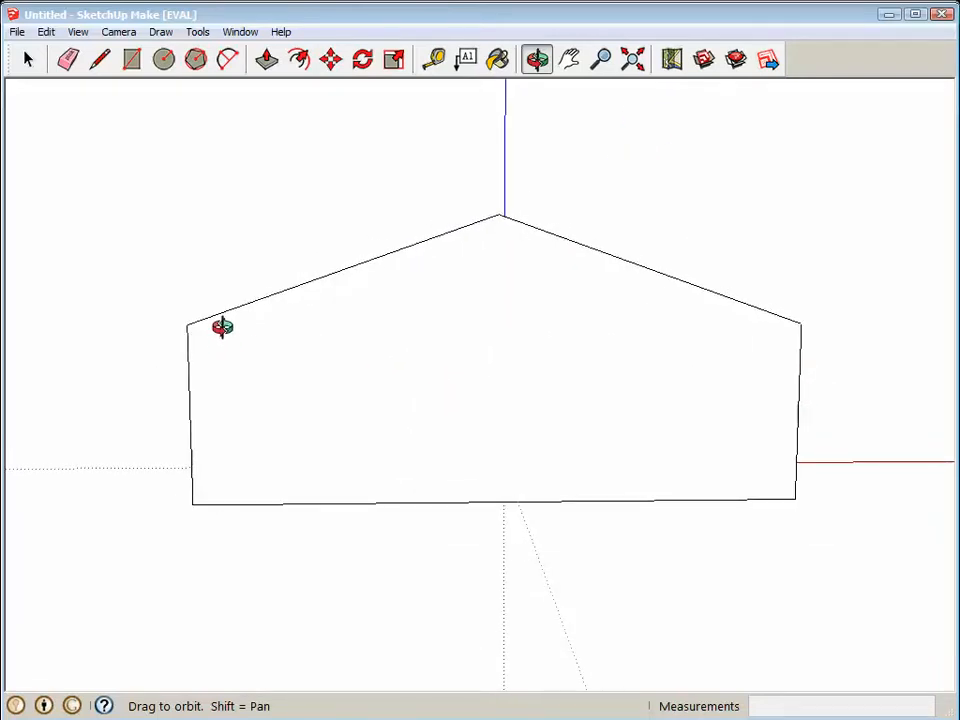
left_click_drag(651, 379, 199, 448)
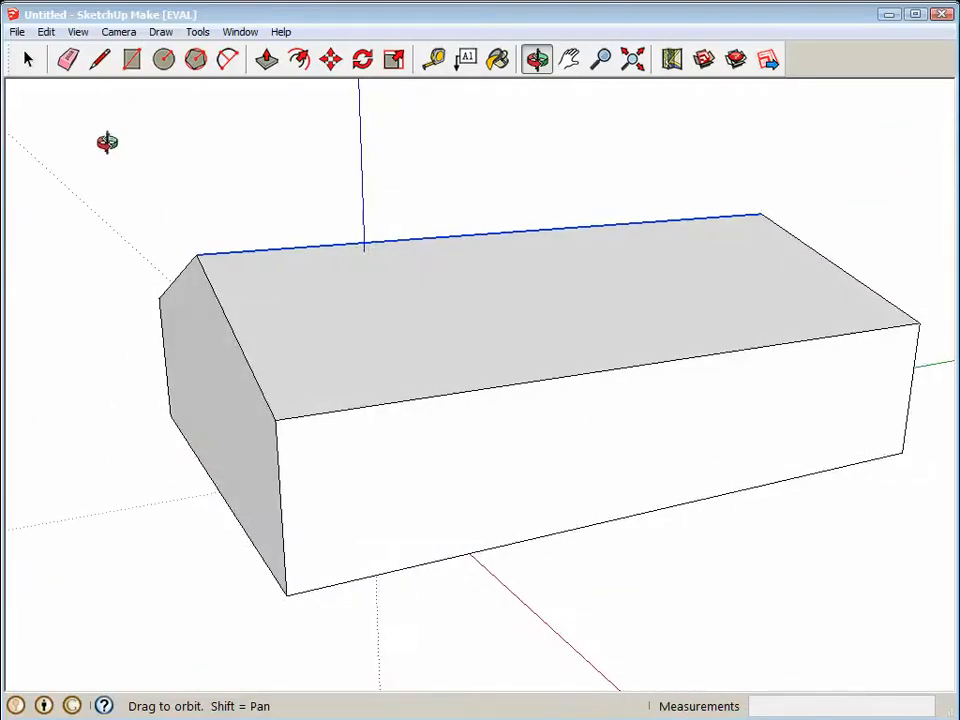
left_click(131, 58)
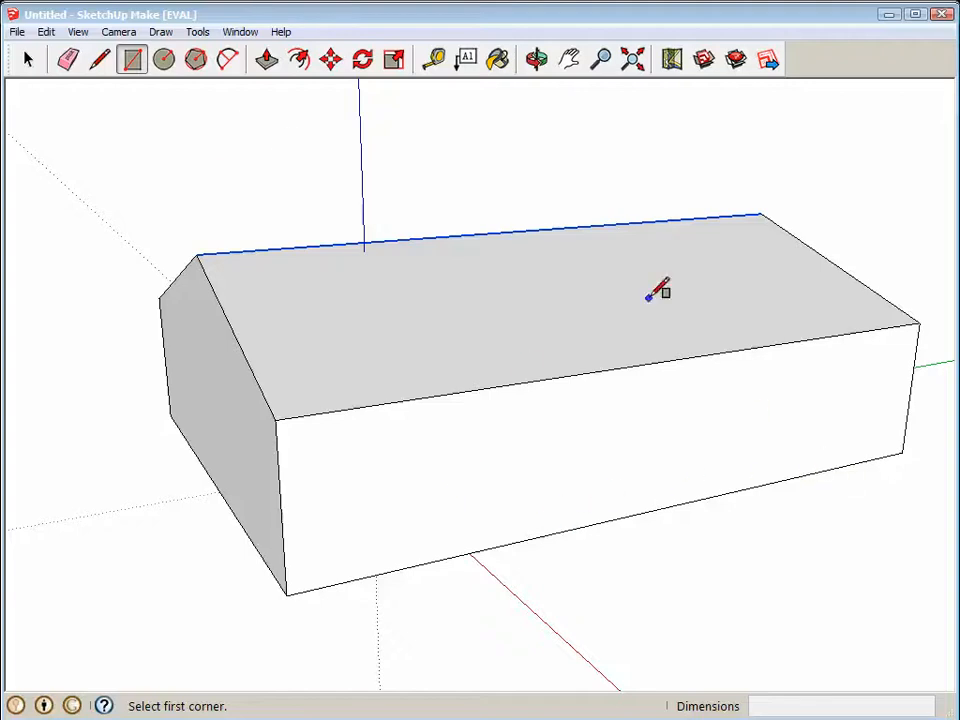
left_click(569, 60)
left_click_drag(677, 439, 517, 353)
scroll(504, 376, "up", 3)
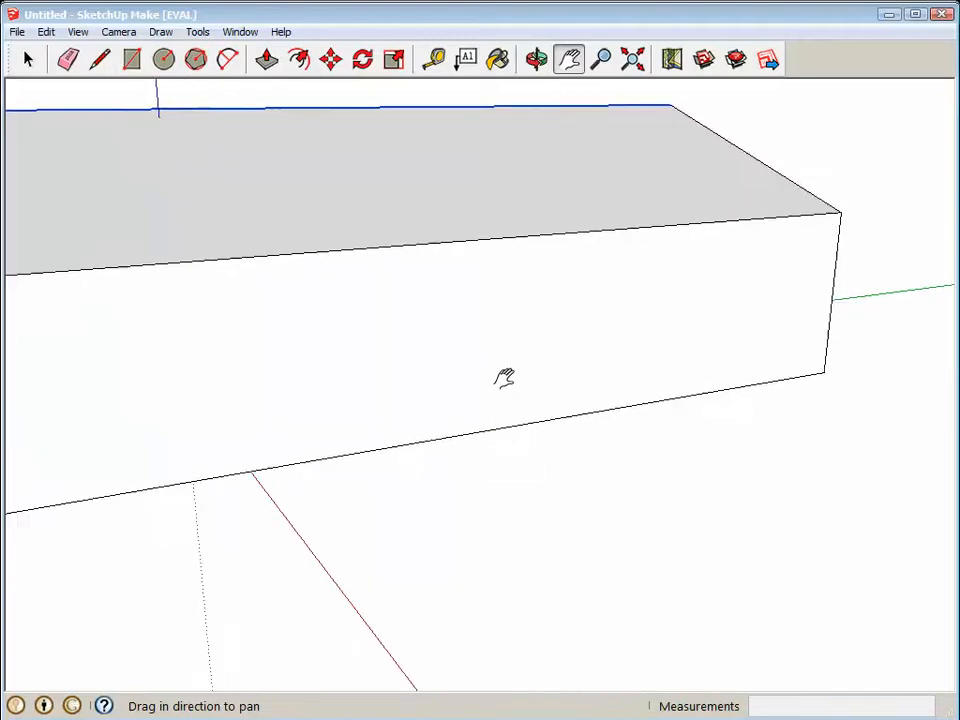
left_click_drag(424, 390, 480, 421)
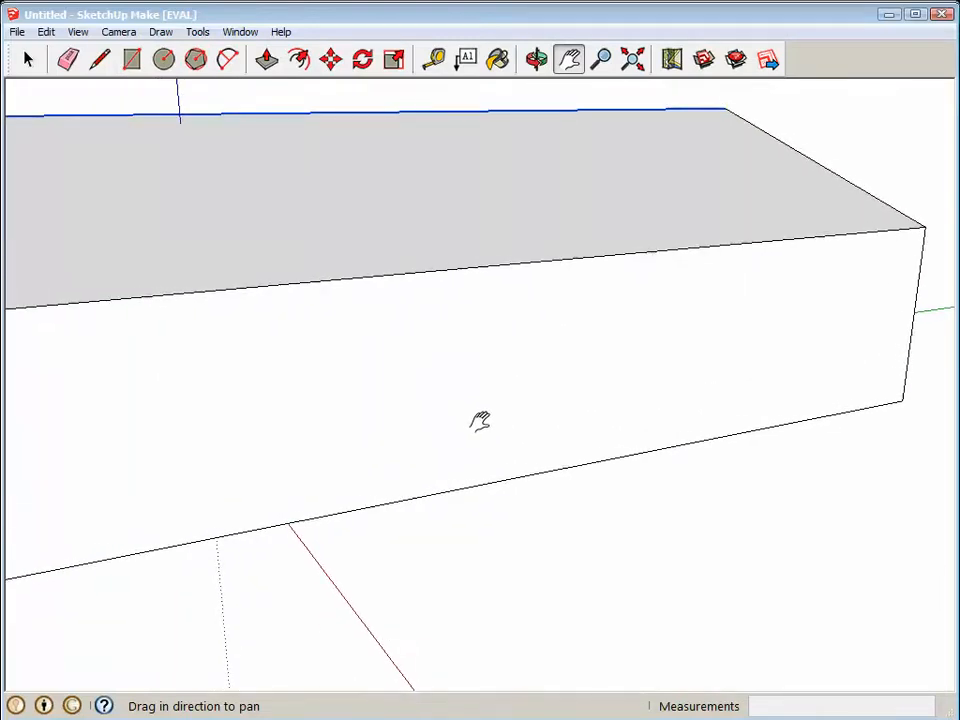
left_click(131, 59)
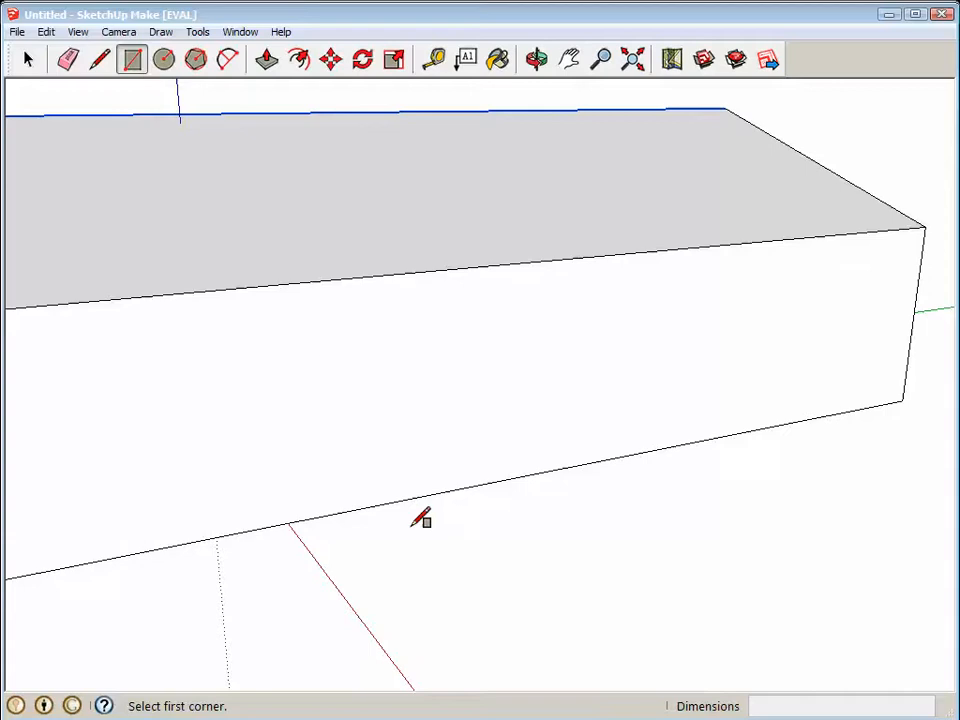
left_click(360, 509)
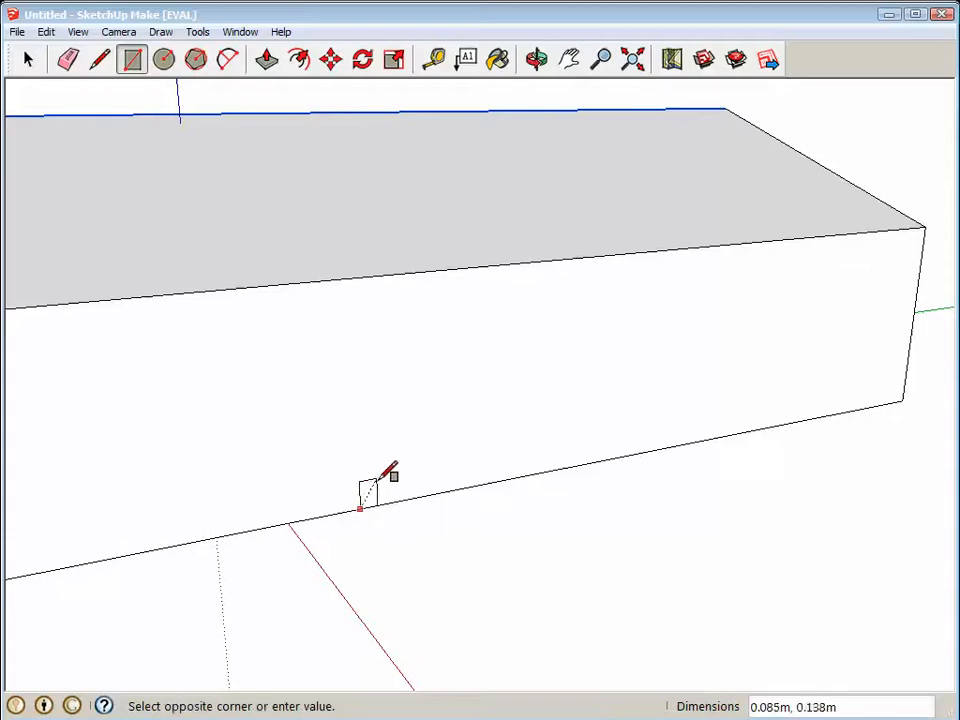
left_click(634, 437)
Step: Pull the porch rectangle out about 0.85 m from the wall and push its top face down about 0.07 m
left_click(267, 59)
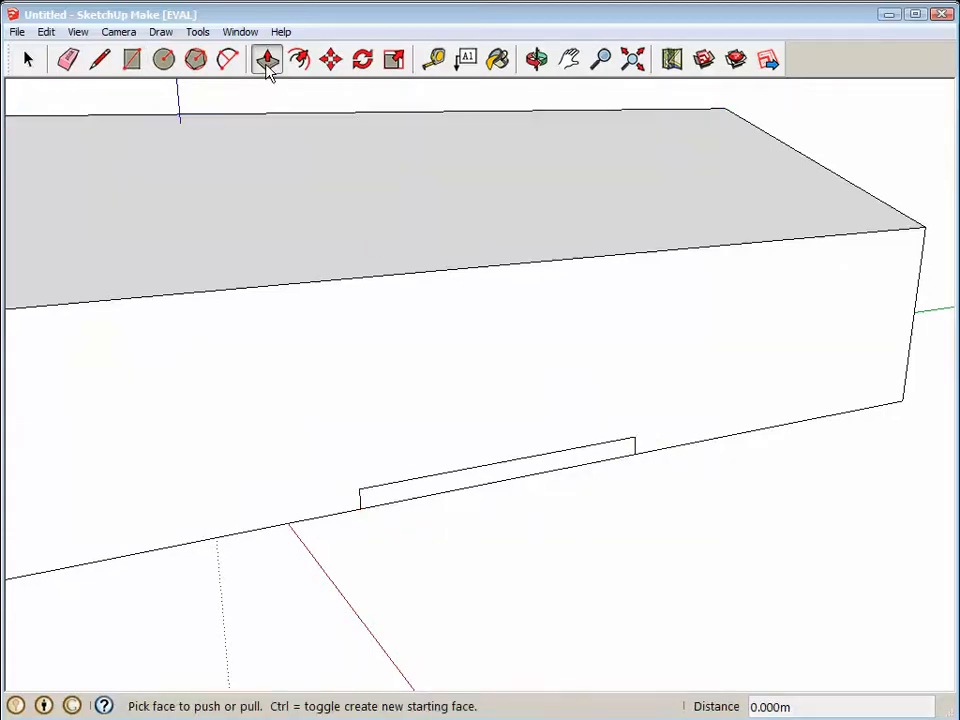
left_click(485, 482)
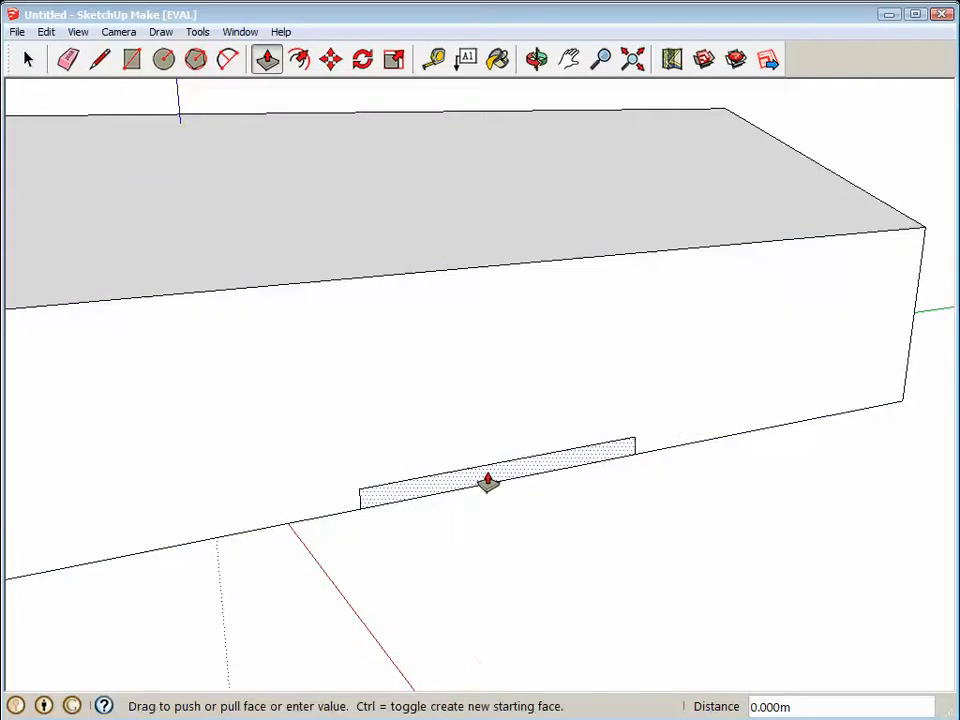
left_click(562, 552)
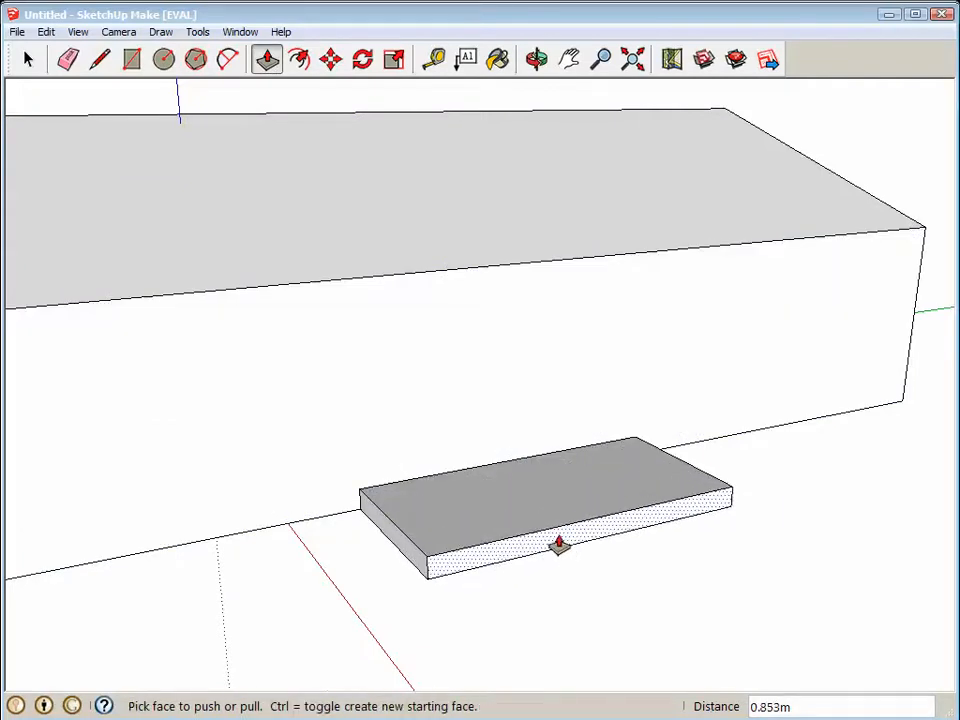
left_click(533, 497)
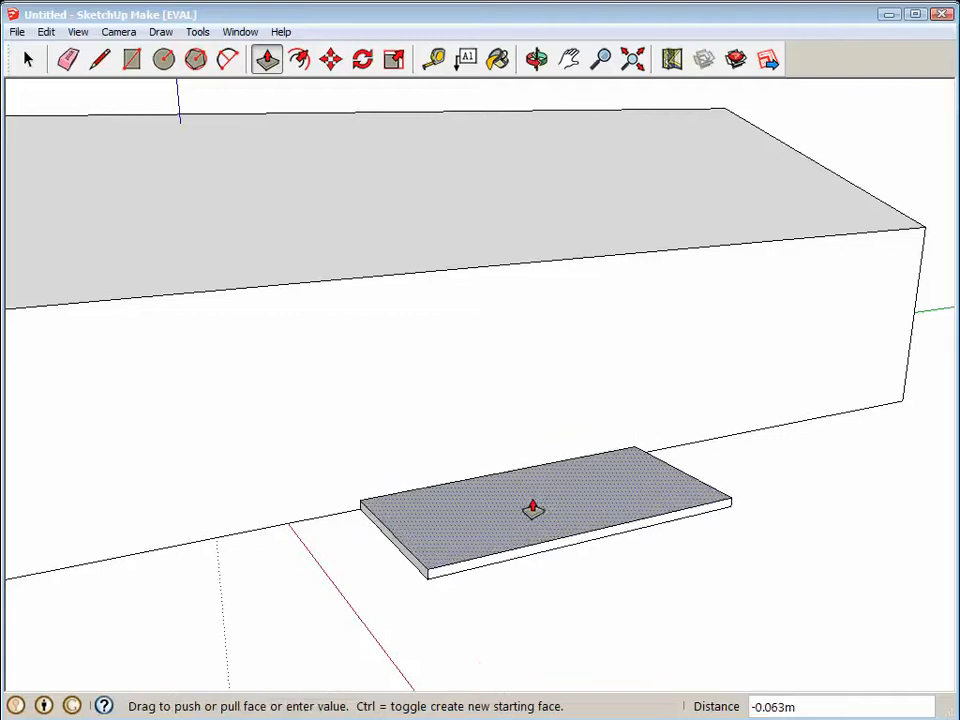
left_click(533, 510)
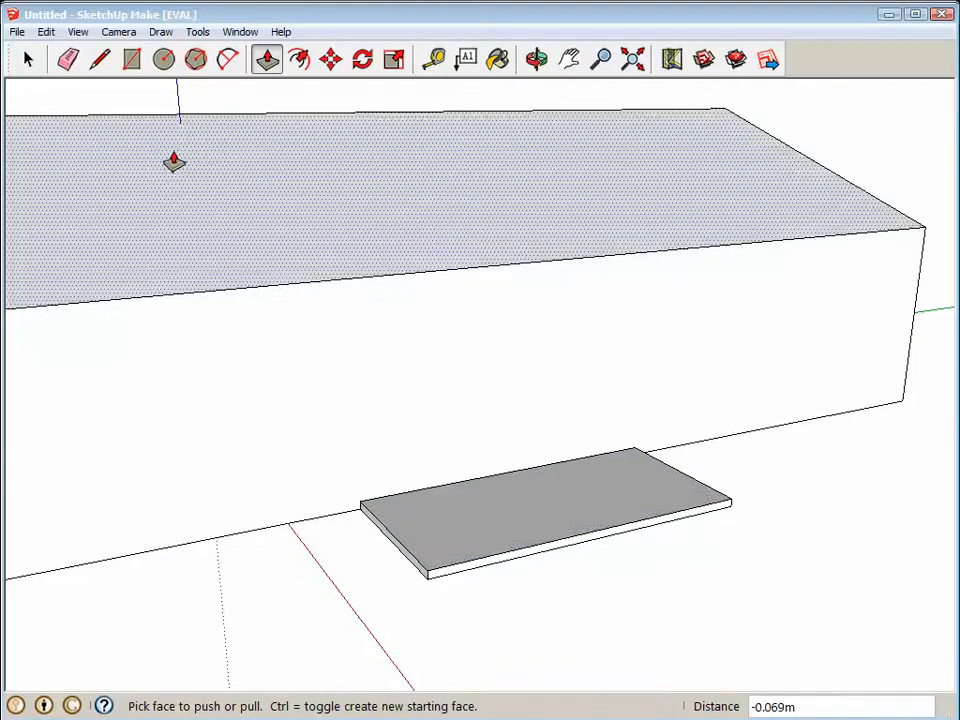
Step: Draw a rectangle about 1.00 m by 0.07 m on the long wall, starting on the porch's back edge
left_click(131, 59)
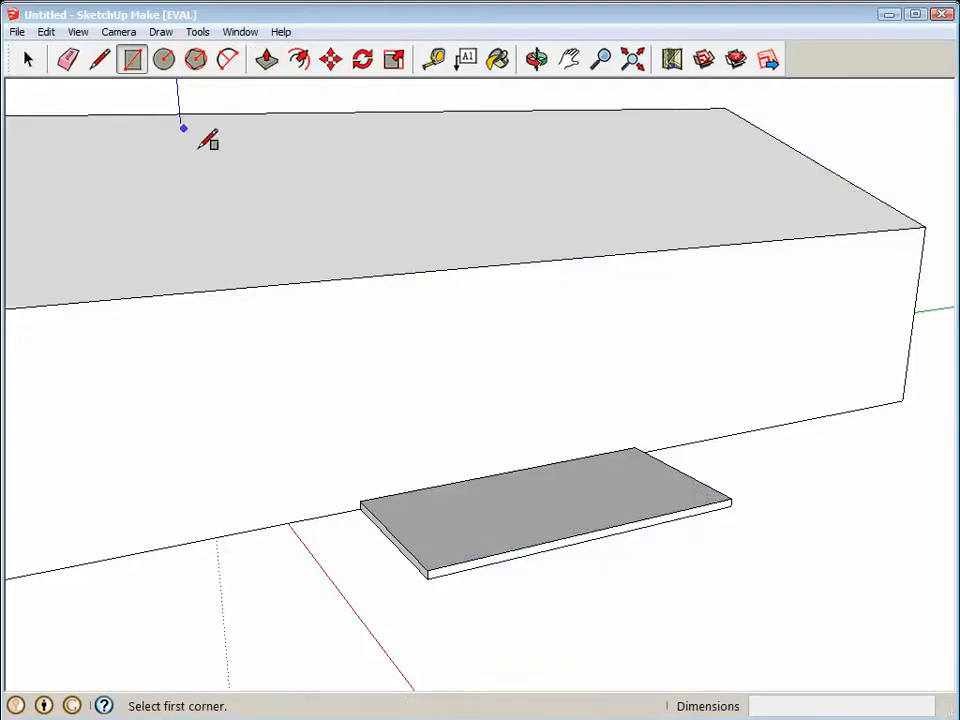
left_click(441, 485)
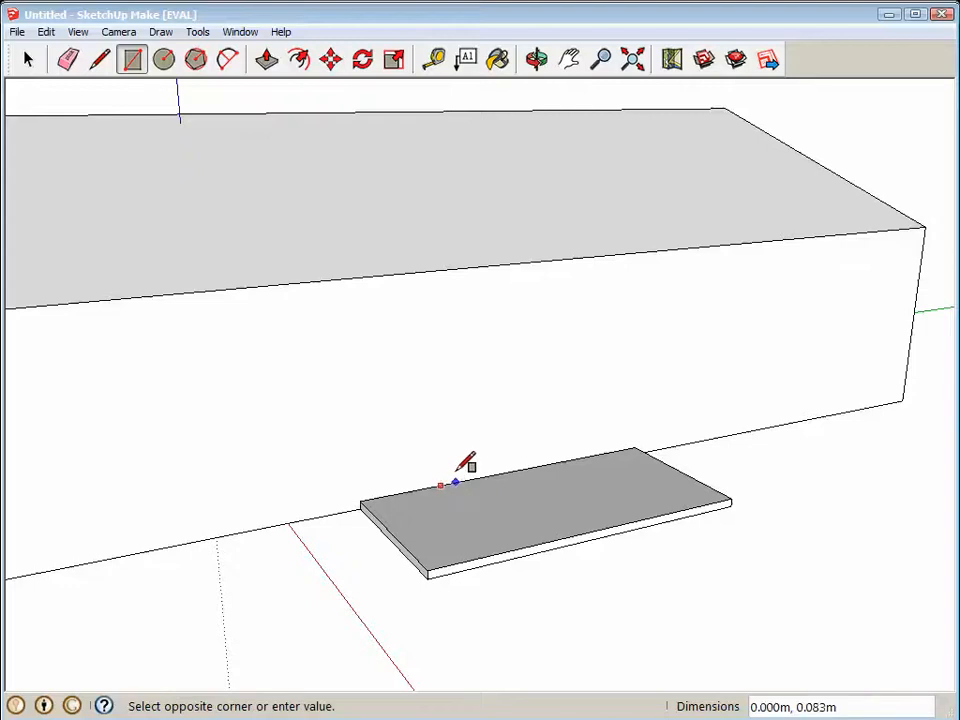
left_click(596, 446)
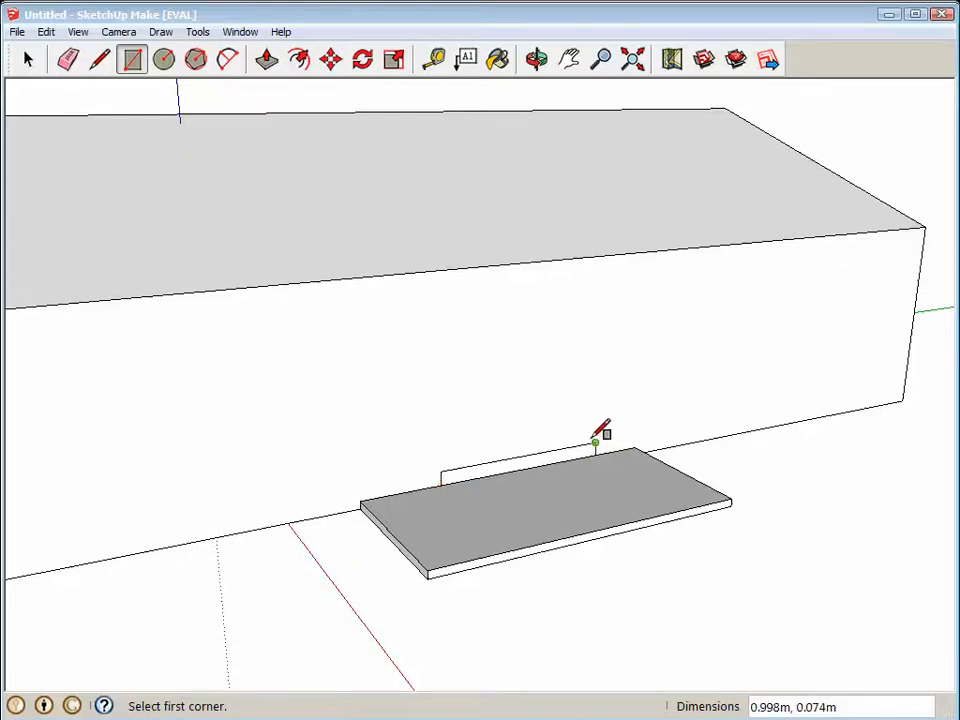
Step: Pull the new rectangle out about 0.57 m over the porch and push its top face down slightly to form an upper step
left_click(266, 62)
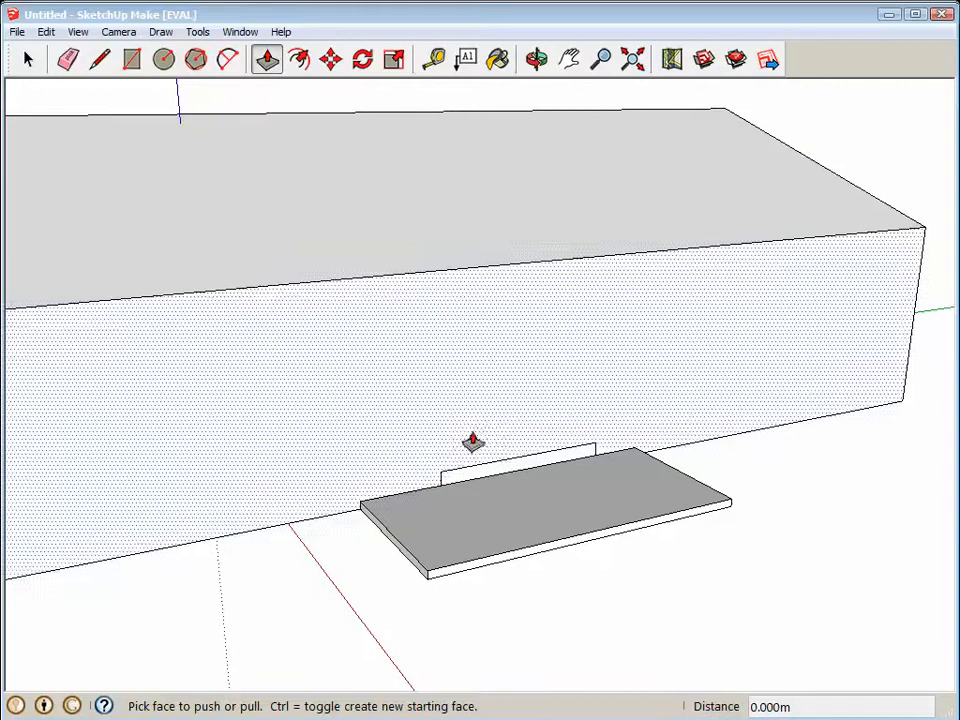
left_click_drag(511, 473, 556, 524)
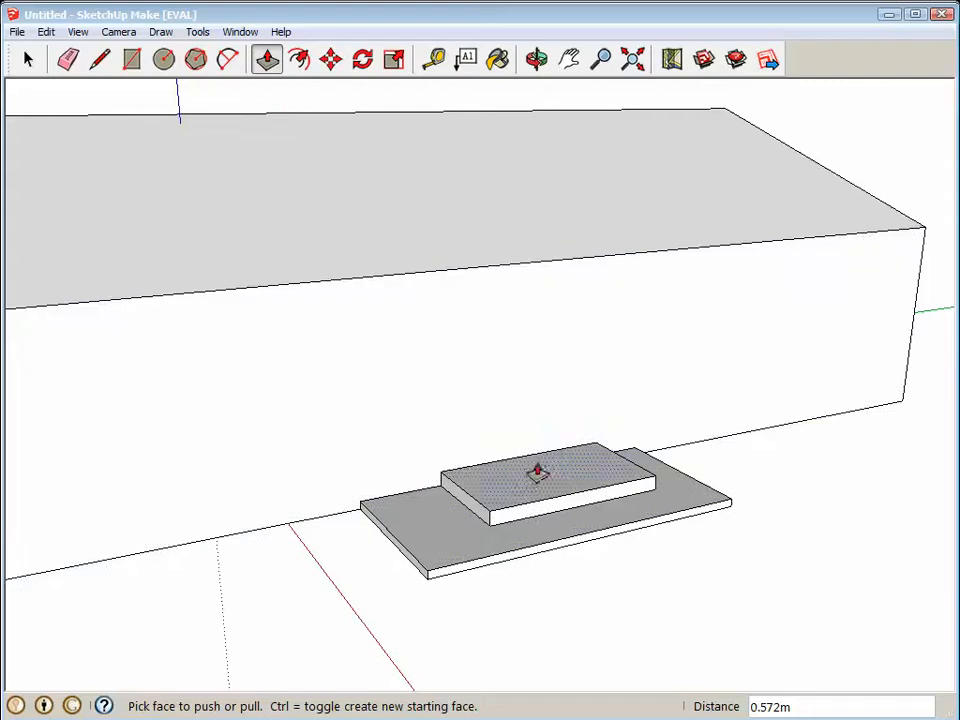
left_click_drag(545, 483, 537, 488)
Step: Draw a door about 0.34 m wide and 0.55 m high above the upper step and recess it about 0.07 m
left_click(131, 59)
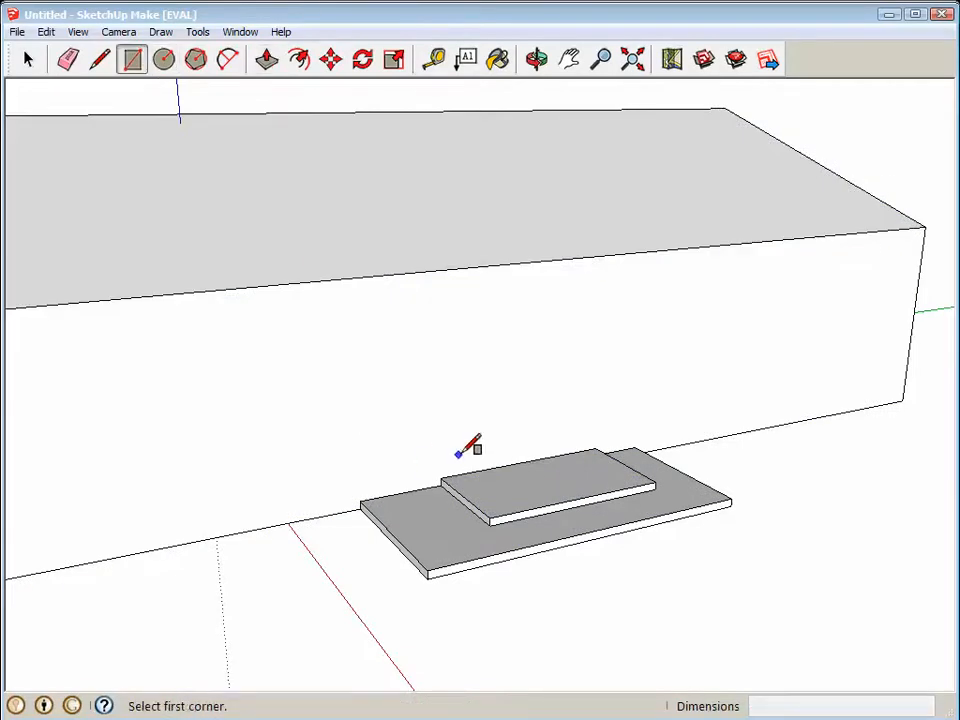
left_click(499, 467)
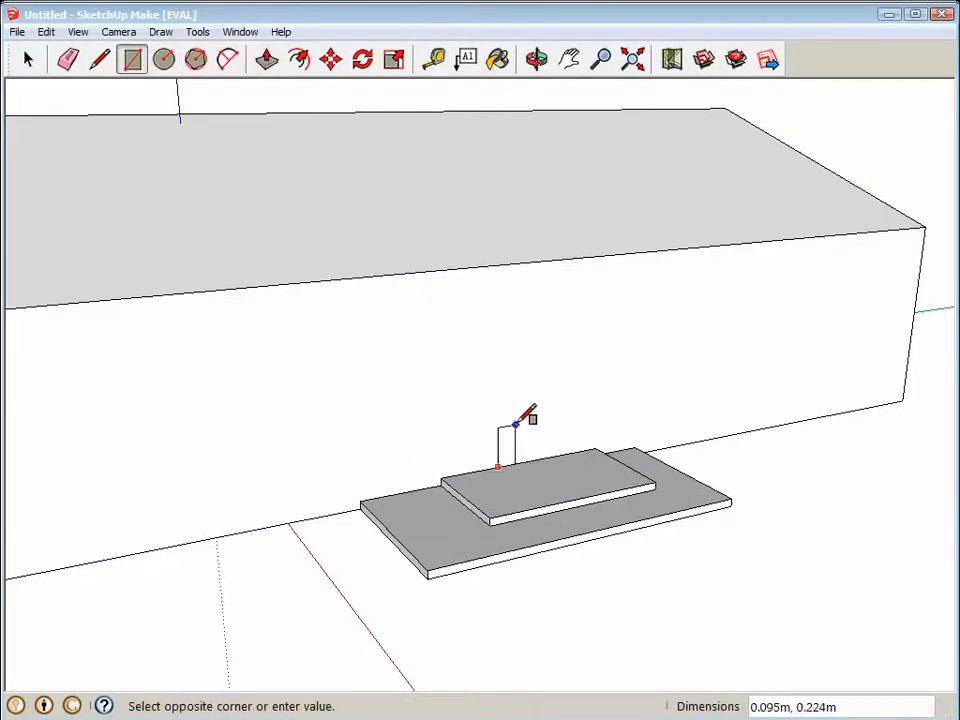
left_click(551, 366)
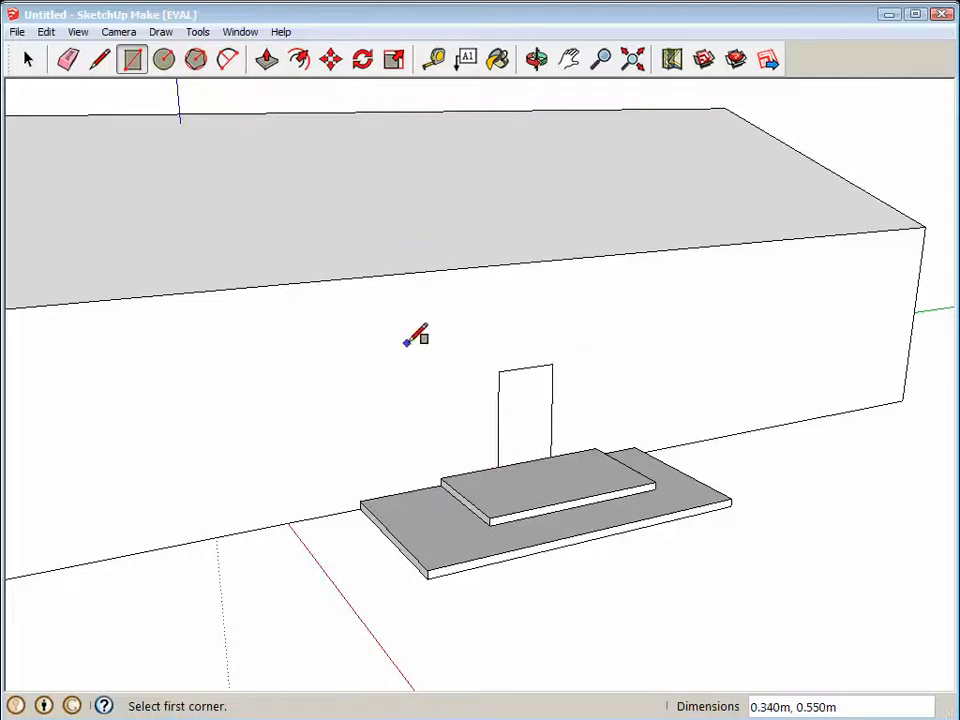
left_click(266, 59)
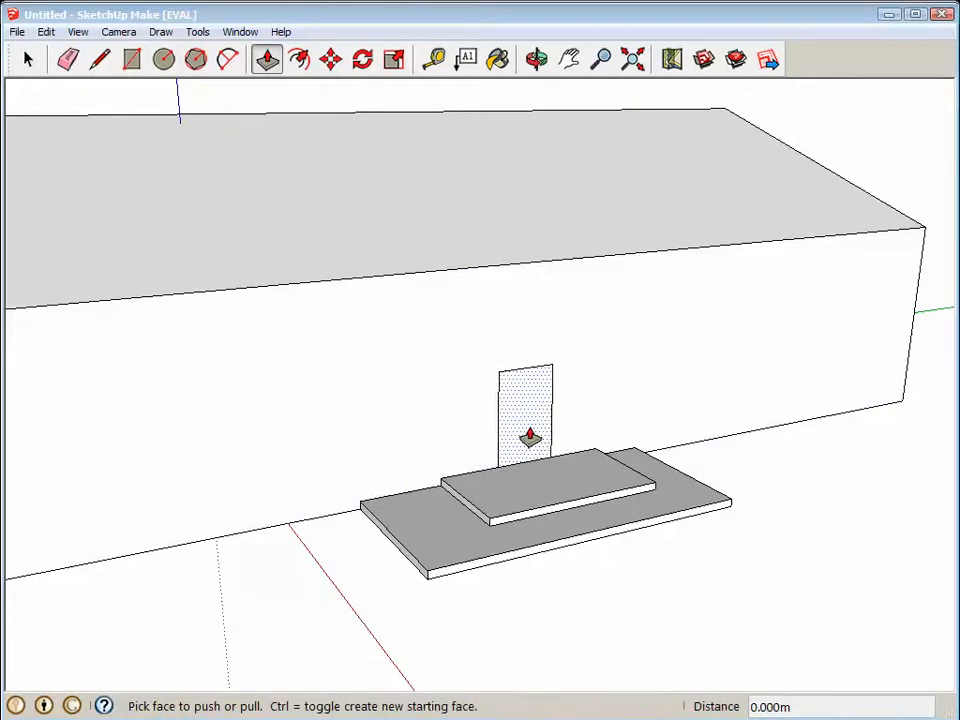
left_click_drag(530, 437, 526, 430)
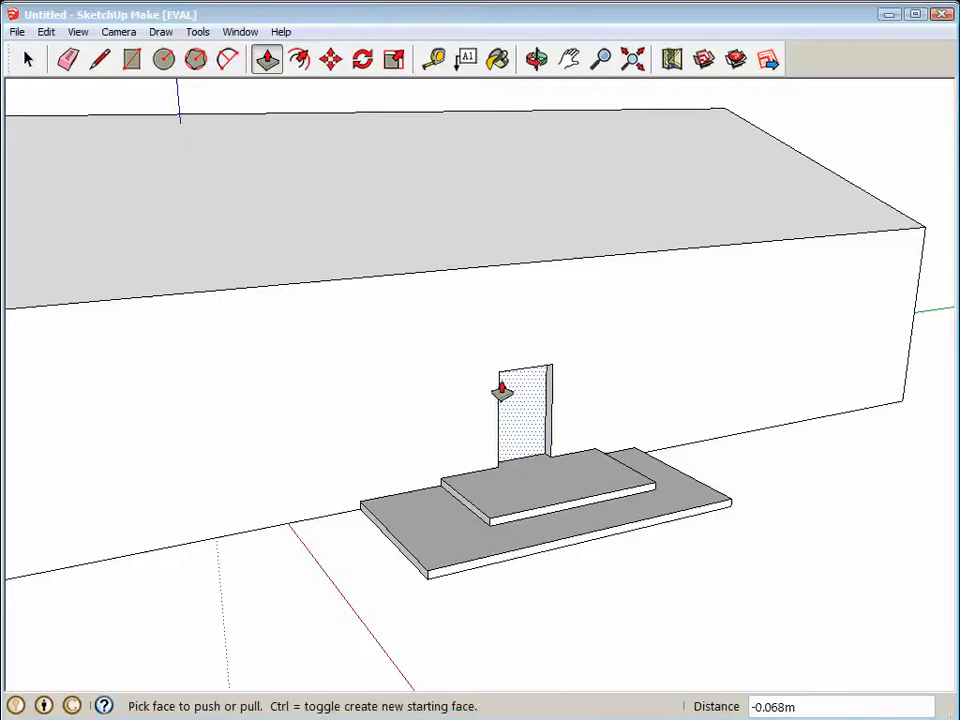
Step: Draw a rectangular window on the long wall beside the door, toward the green axis, and recess it about 0.09 m
left_click(131, 59)
left_click(630, 324)
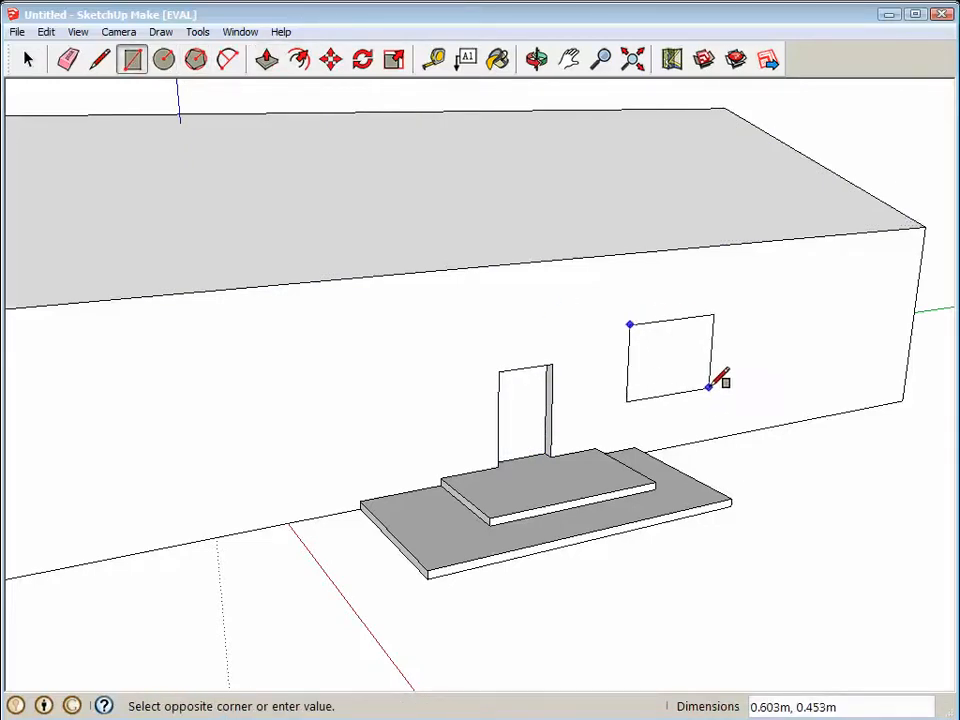
left_click(729, 396)
left_click(266, 59)
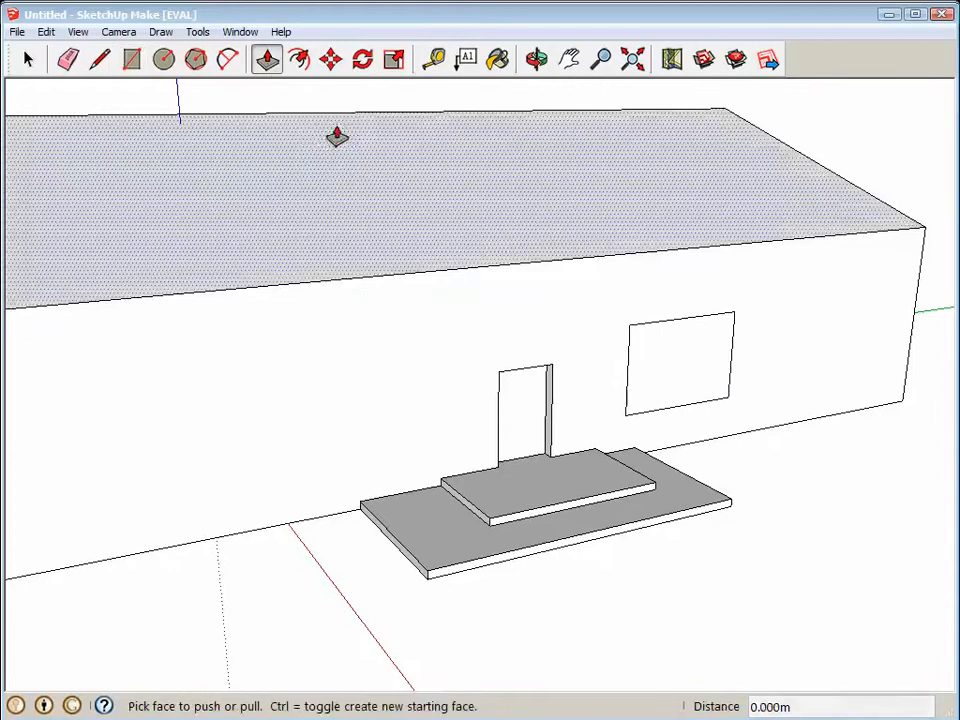
left_click(680, 367)
left_click(672, 357)
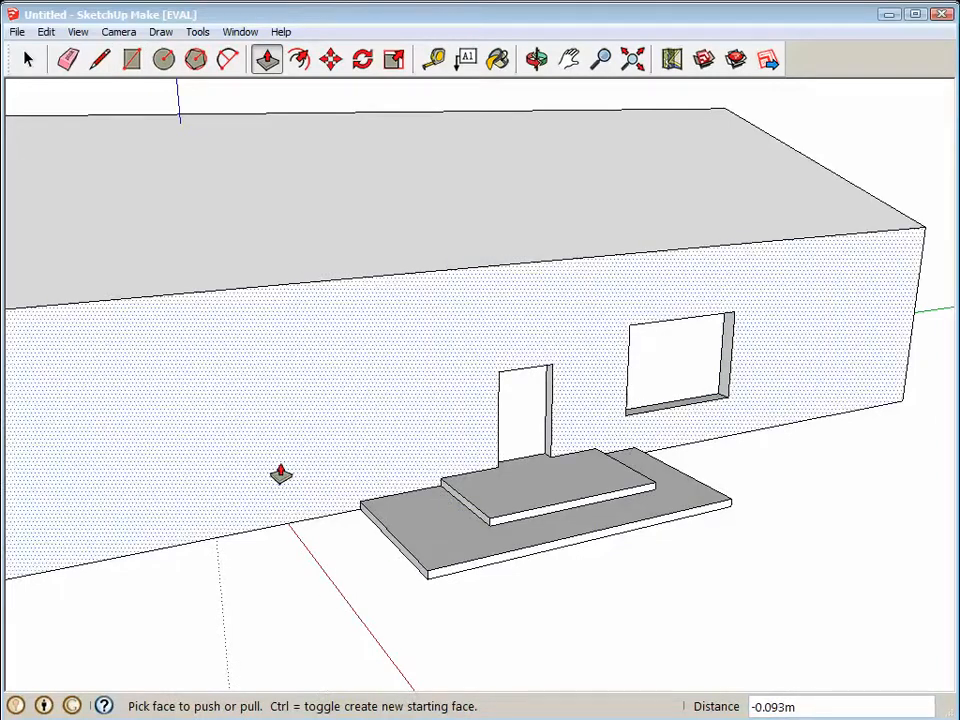
Step: Zoom out, orbit and pan until the roof slope and the house's whole gable end are in view
scroll(369, 467, "down", 3)
scroll(367, 470, "down", 2)
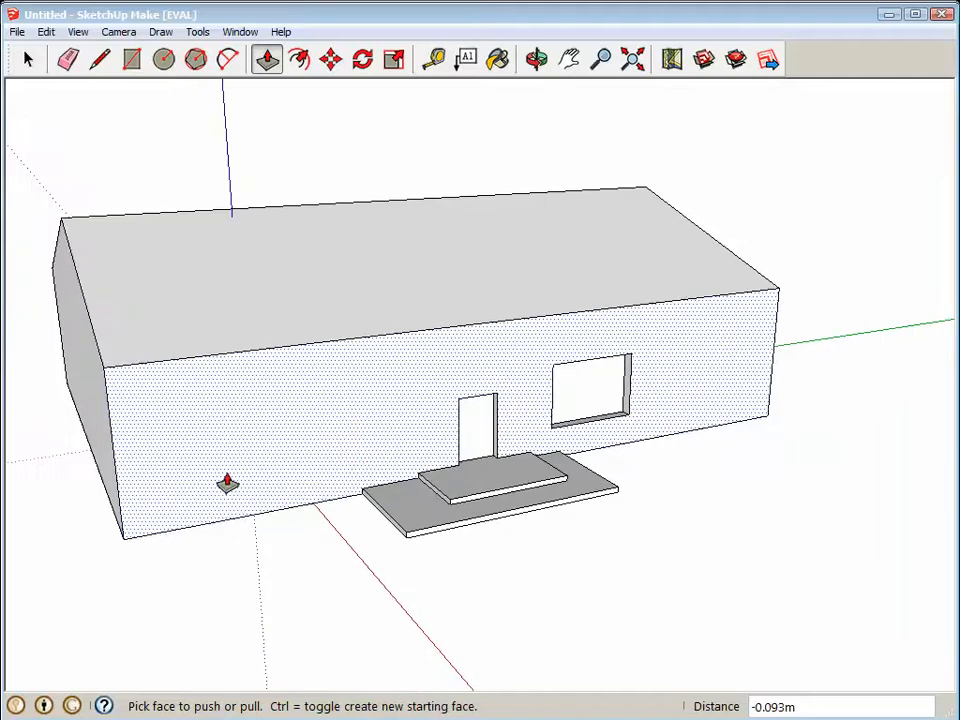
left_click(536, 59)
left_click_drag(418, 176, 437, 308)
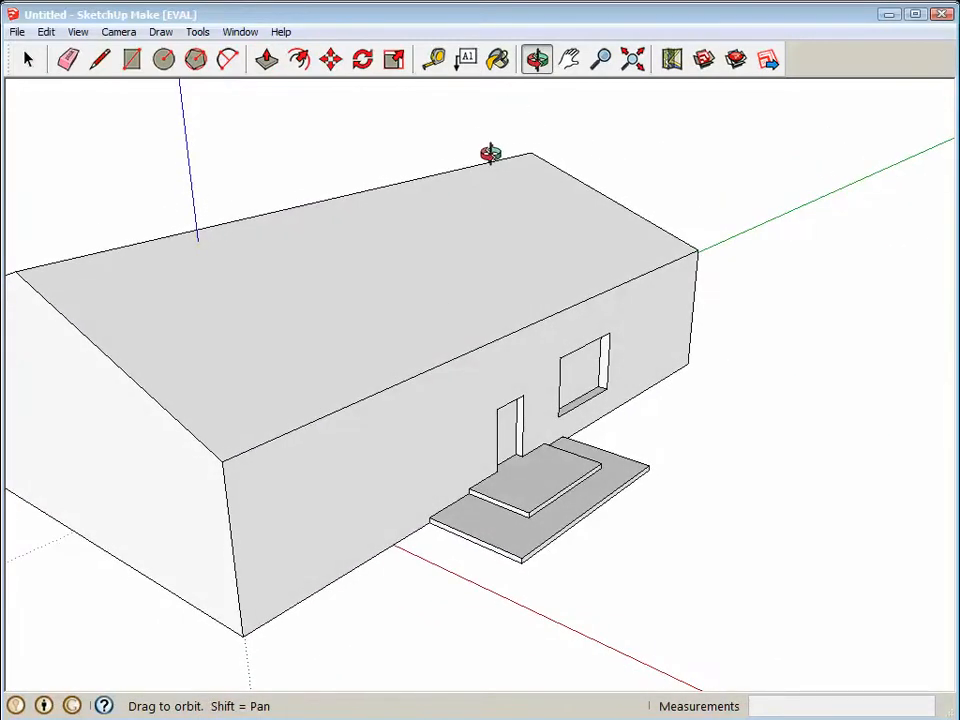
left_click(569, 59)
left_click_drag(392, 246, 499, 279)
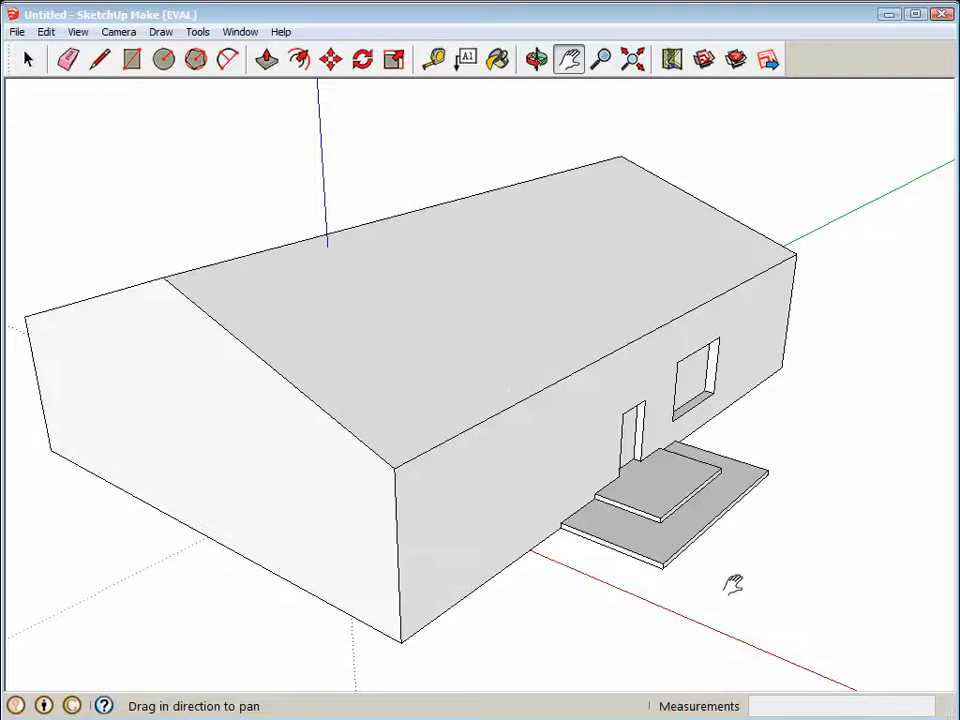
left_click(100, 62)
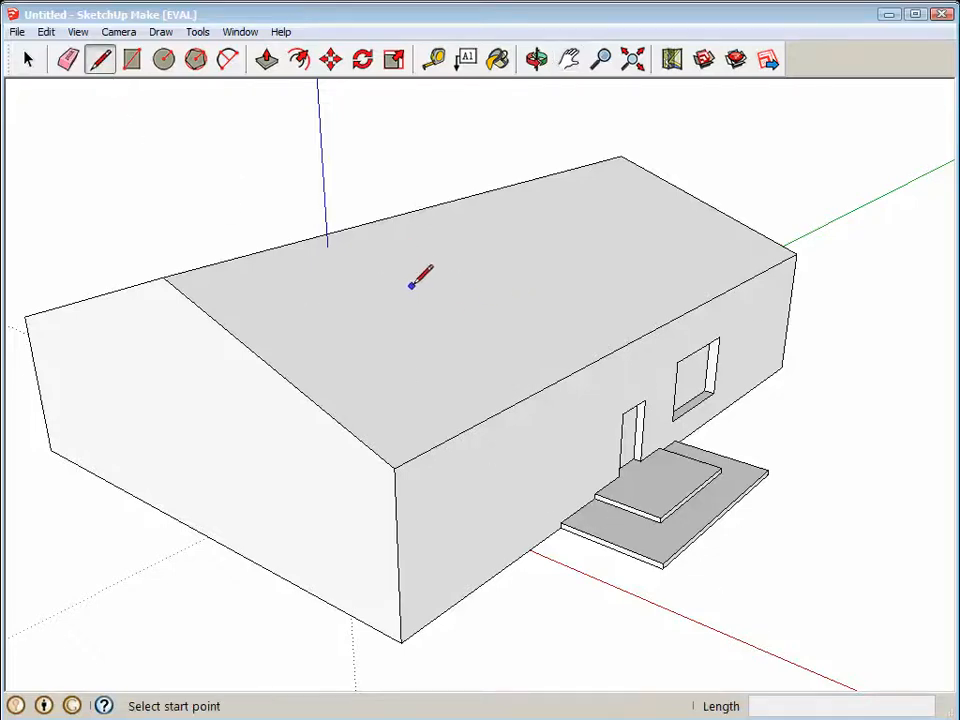
left_click(410, 287)
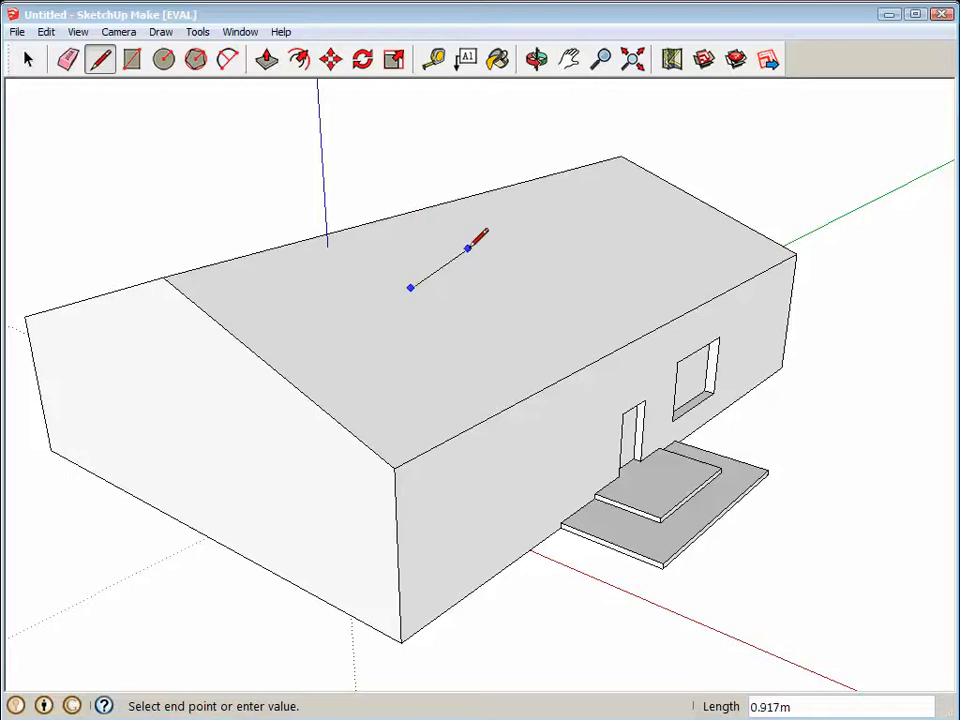
left_click(435, 332)
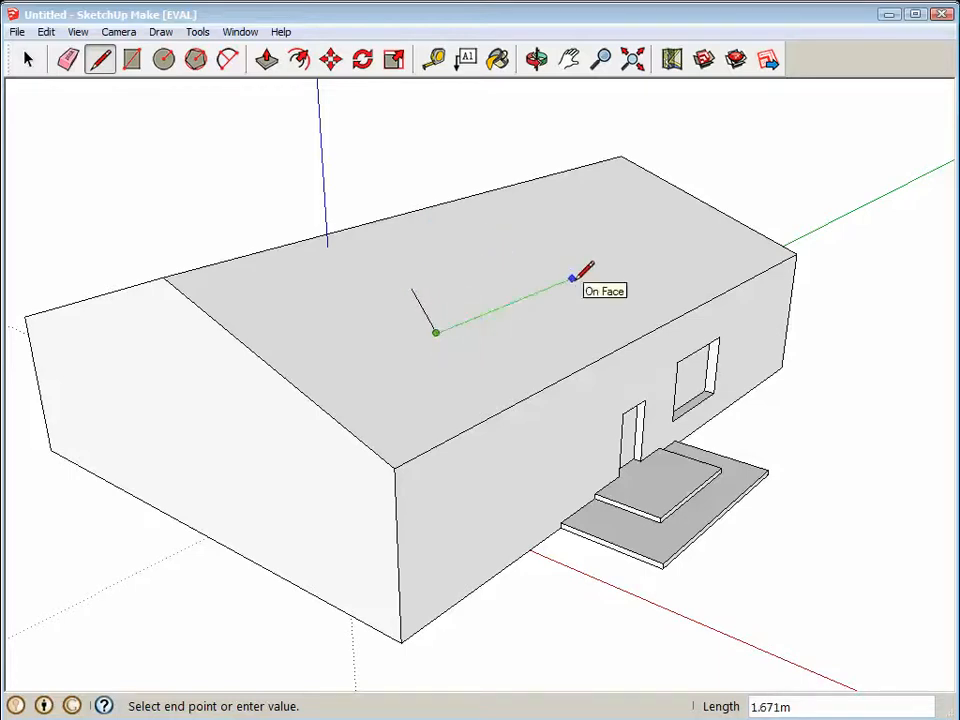
key("Escape")
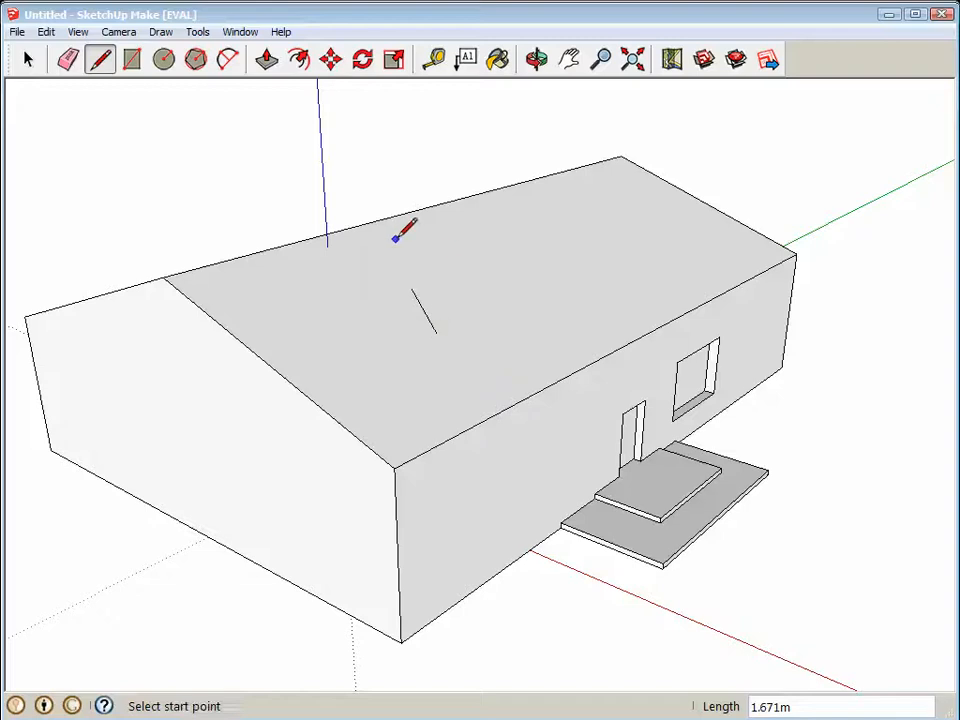
left_click(190, 33)
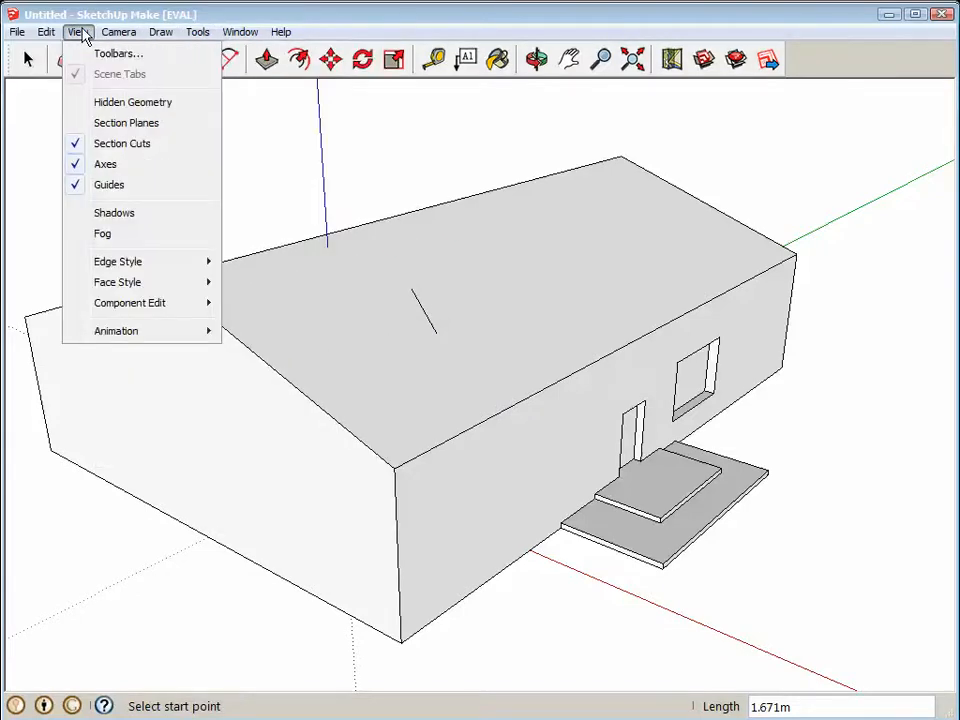
mouse_move(52, 33)
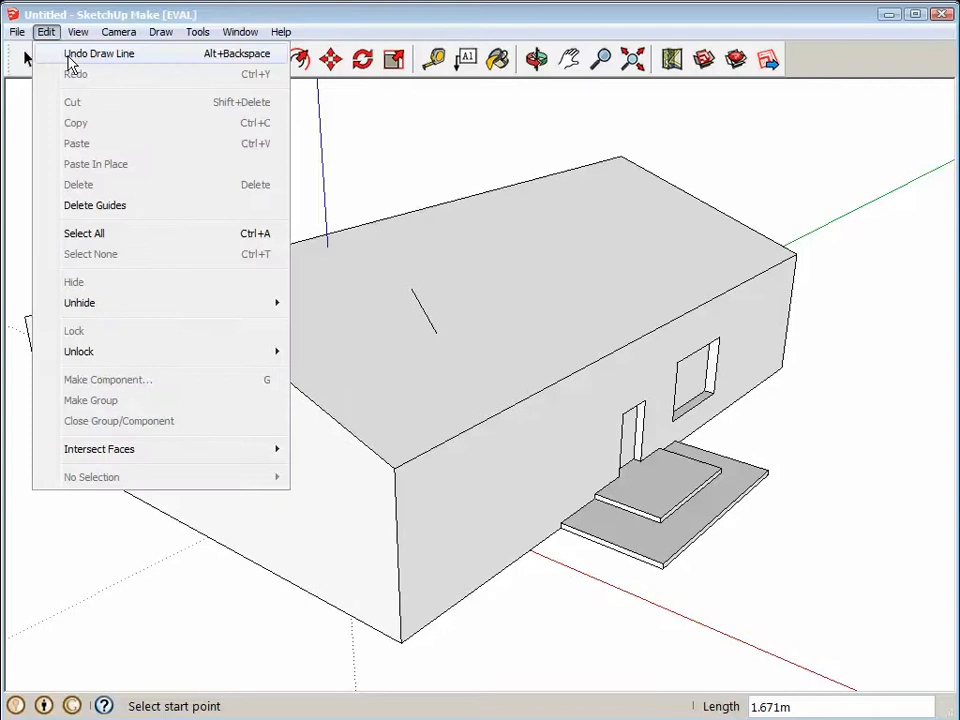
left_click(70, 55)
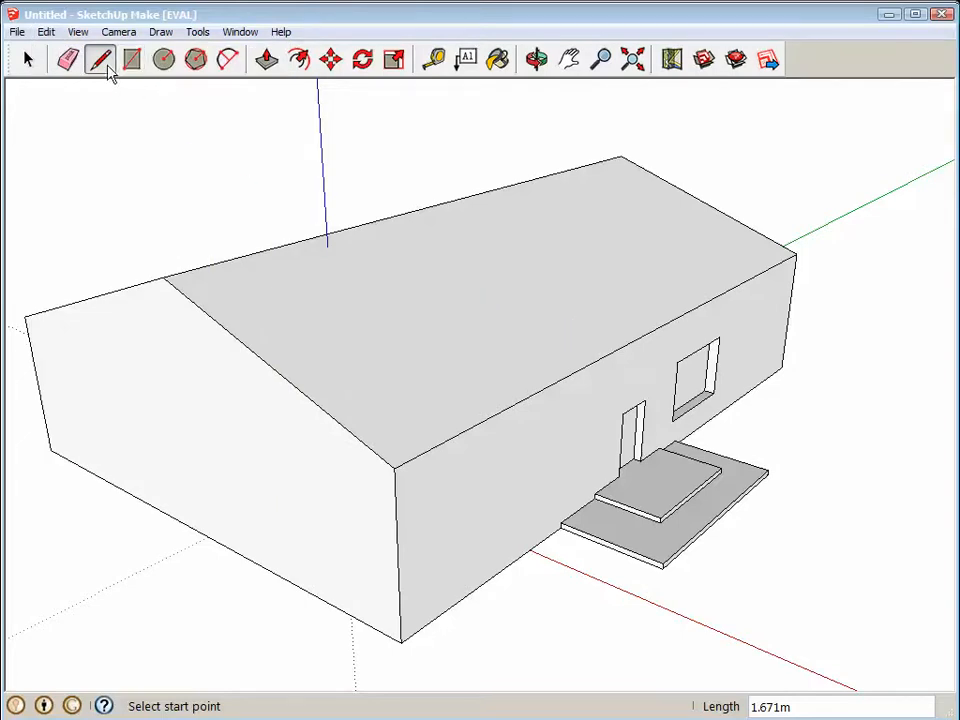
Step: Outline the chimney on the gable's sloping edge with lines about 0.33 m up, across, and about 0.53 m down to the edge
left_click(235, 336)
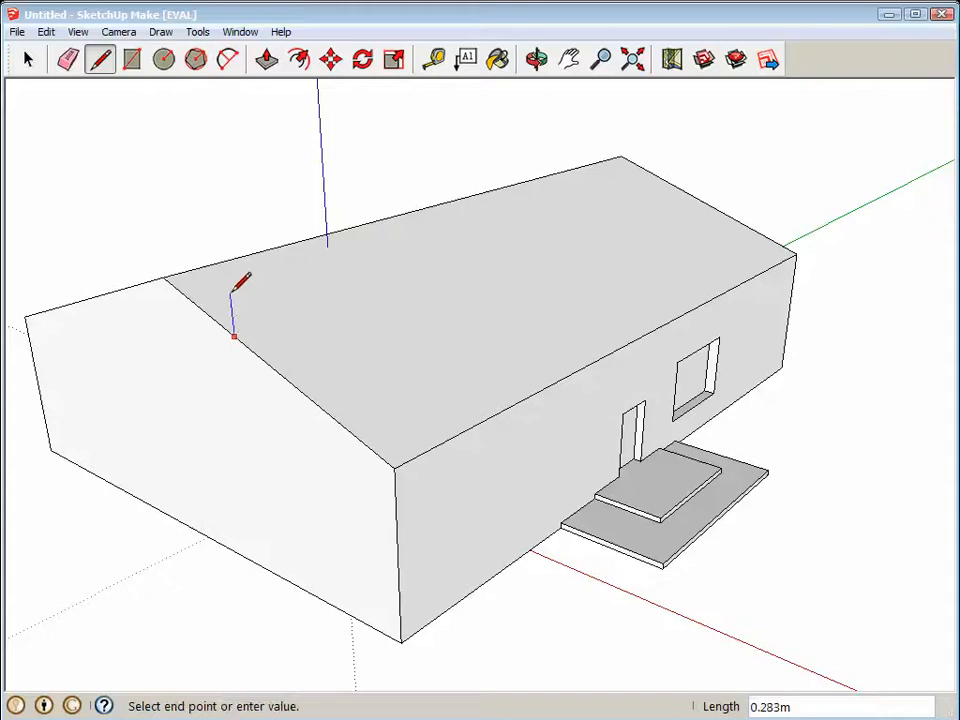
left_click(230, 287)
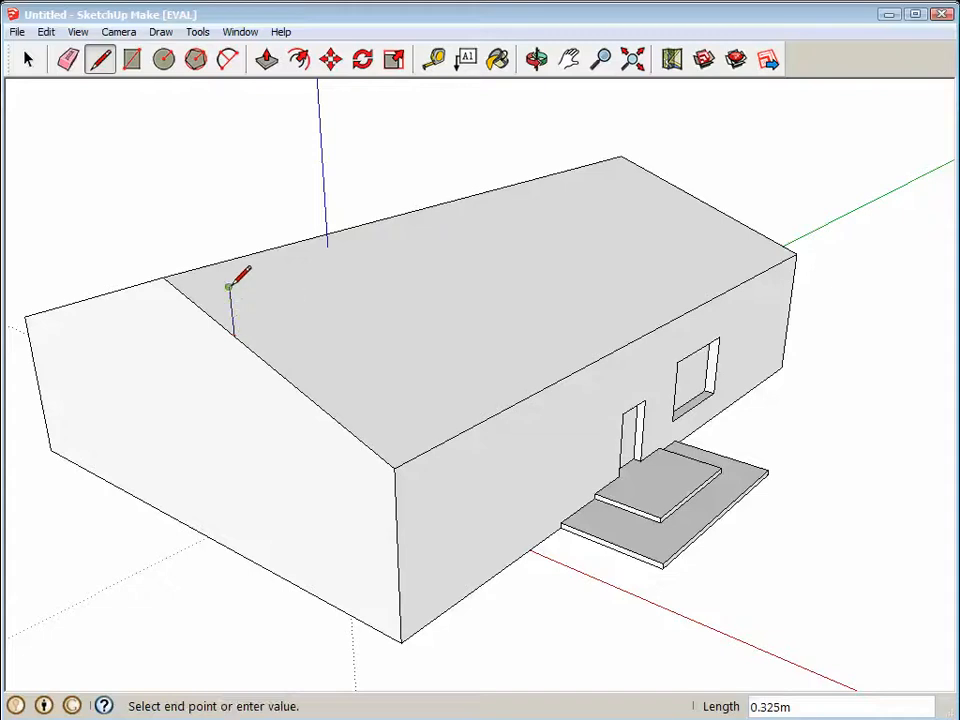
left_click(292, 305)
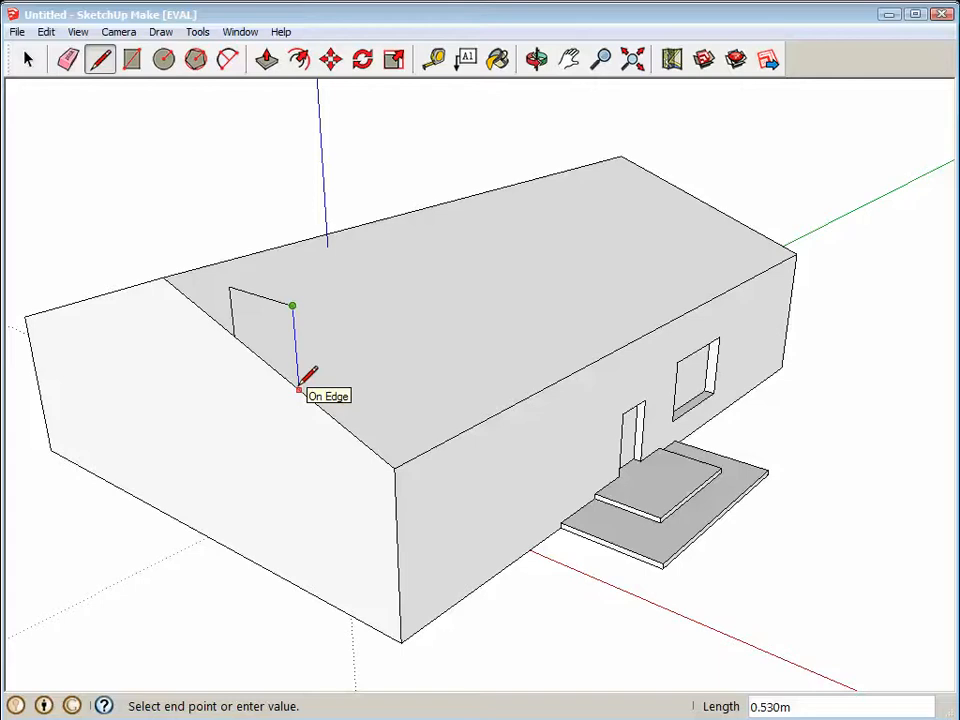
left_click(300, 388)
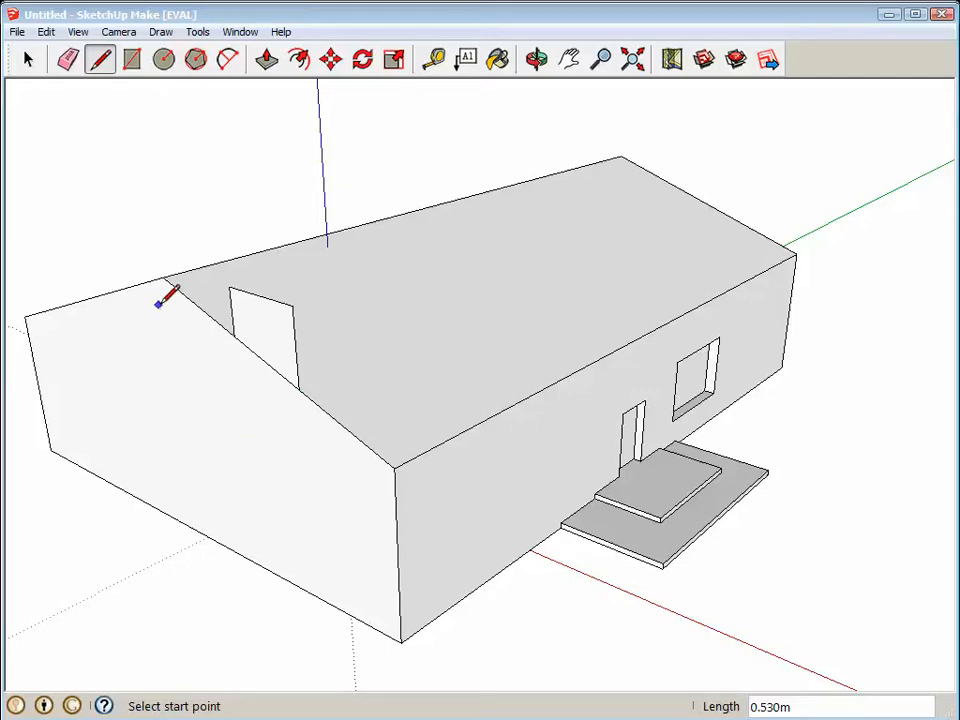
Step: Push the chimney face back about 4.17 m along the roof and erase the two leftover lines on the slope
left_click(266, 59)
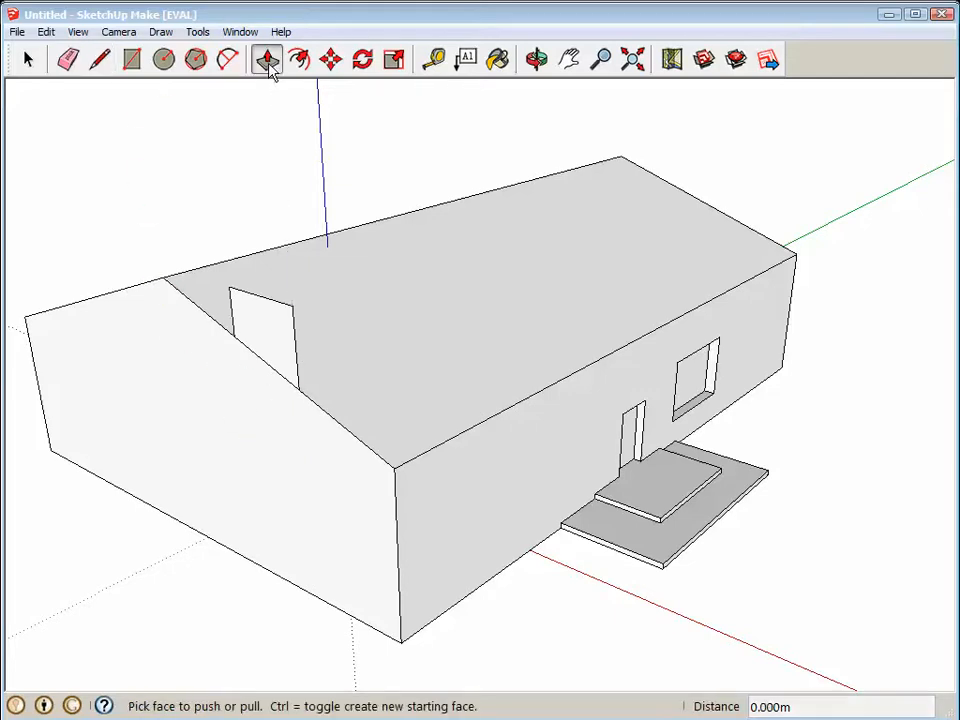
left_click_drag(272, 341, 643, 243)
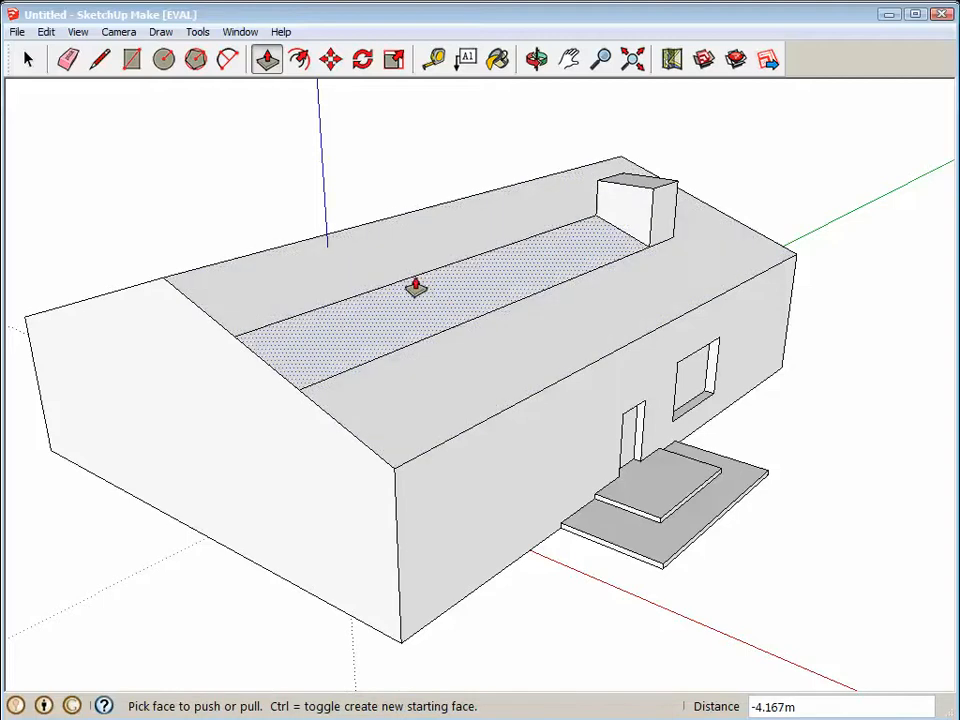
left_click(67, 59)
left_click(392, 271)
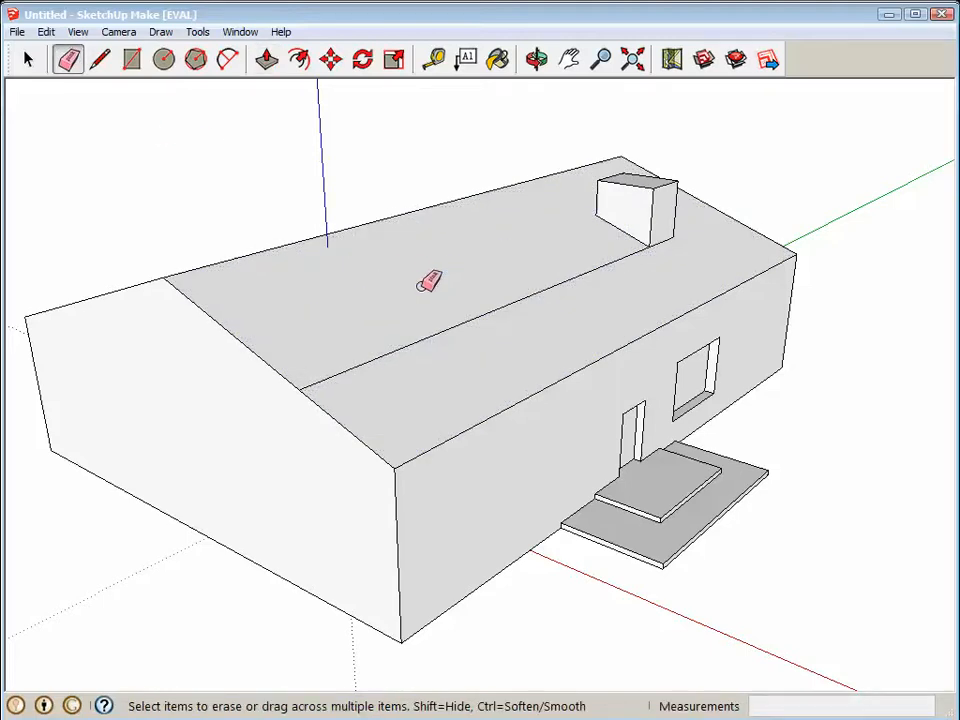
left_click_drag(446, 305, 514, 334)
Step: Save the house model to the desktop as EGR111-CAD2.skp, with the door, window and chimney in view
left_click(537, 59)
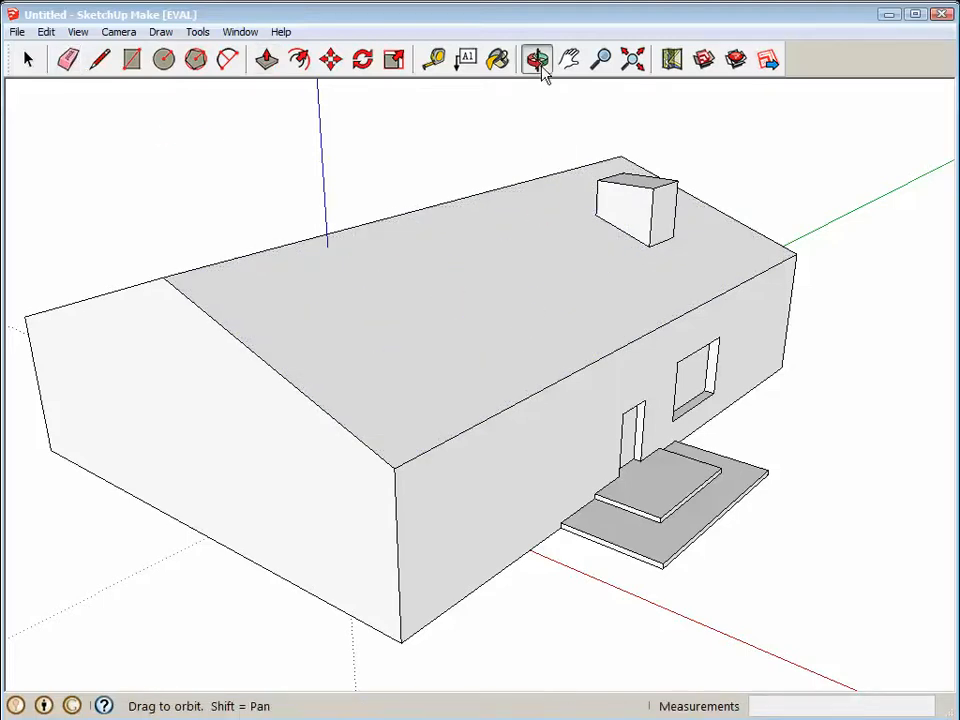
left_click_drag(587, 294, 422, 291)
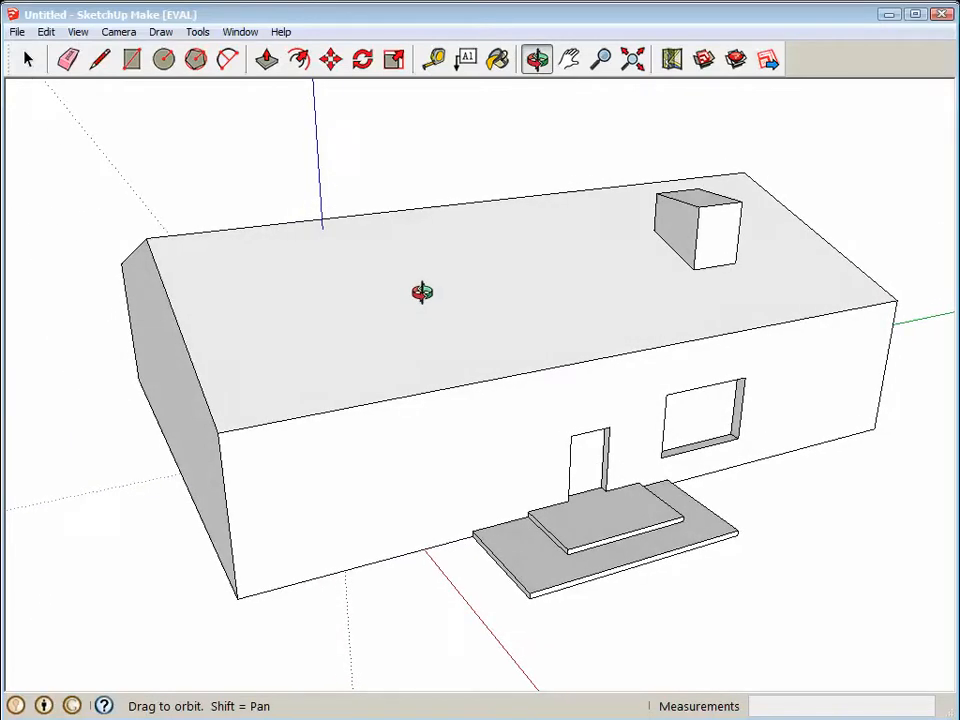
left_click_drag(461, 343, 549, 347)
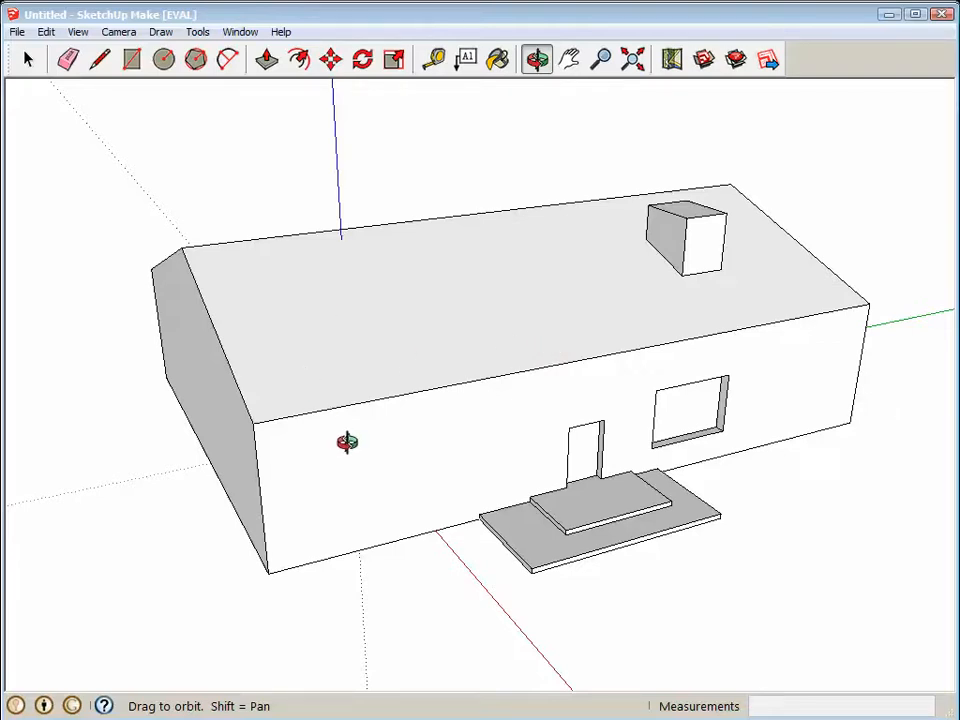
left_click(19, 33)
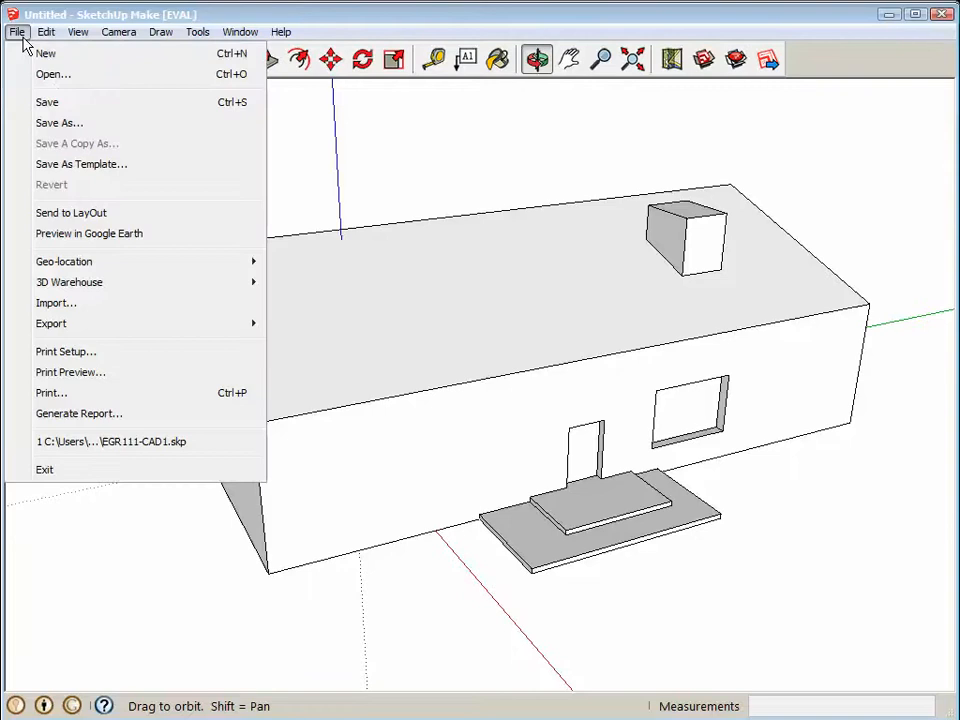
left_click(62, 123)
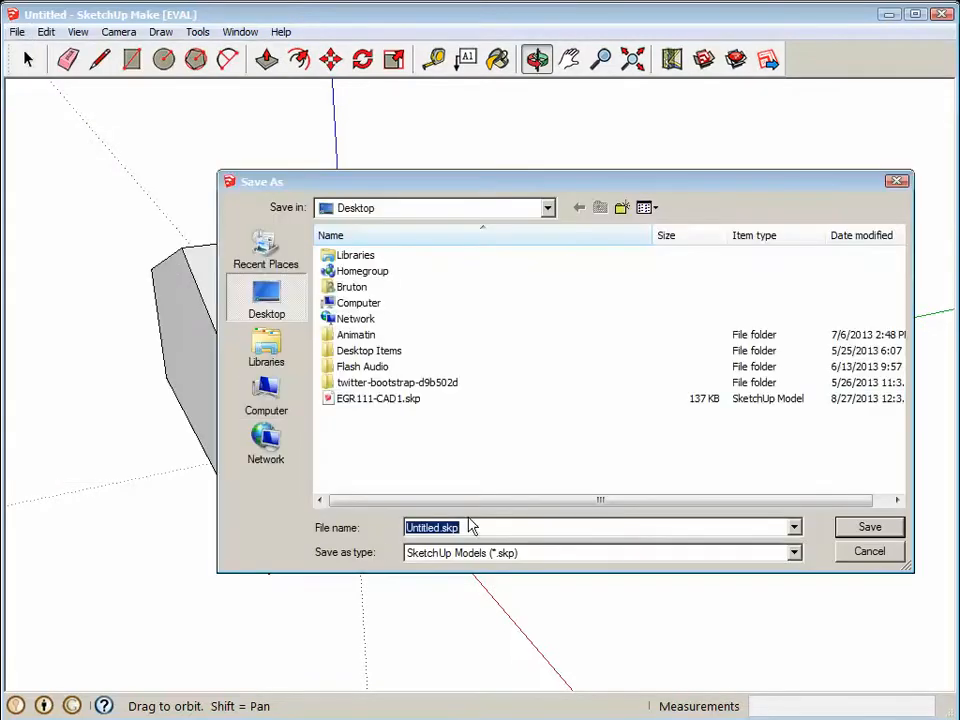
left_click(379, 399)
left_click(472, 527)
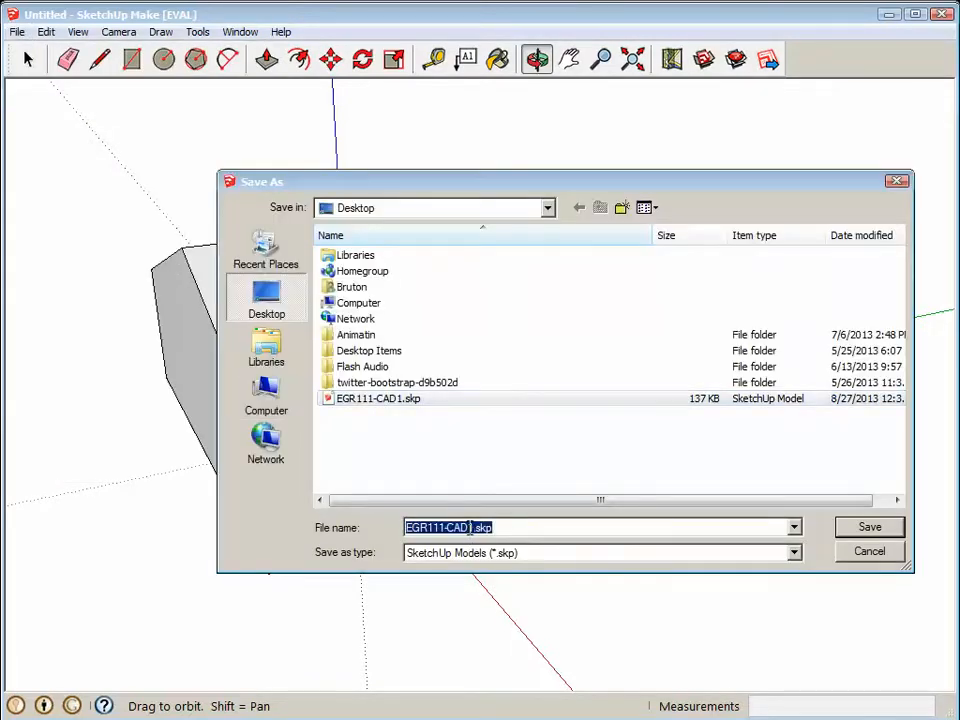
type("2")
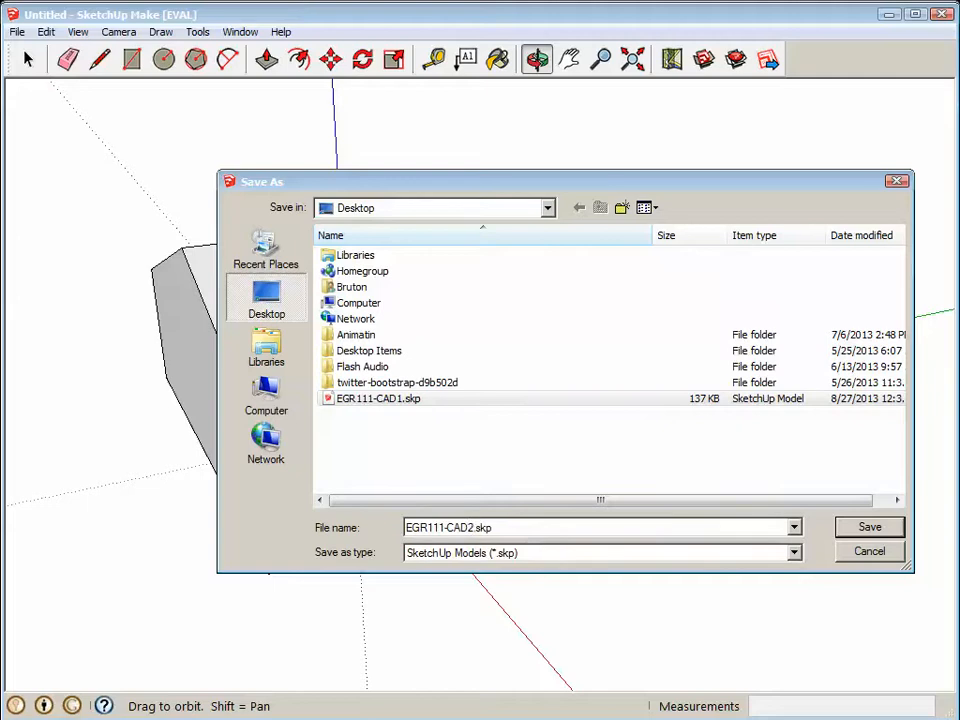
left_click(869, 526)
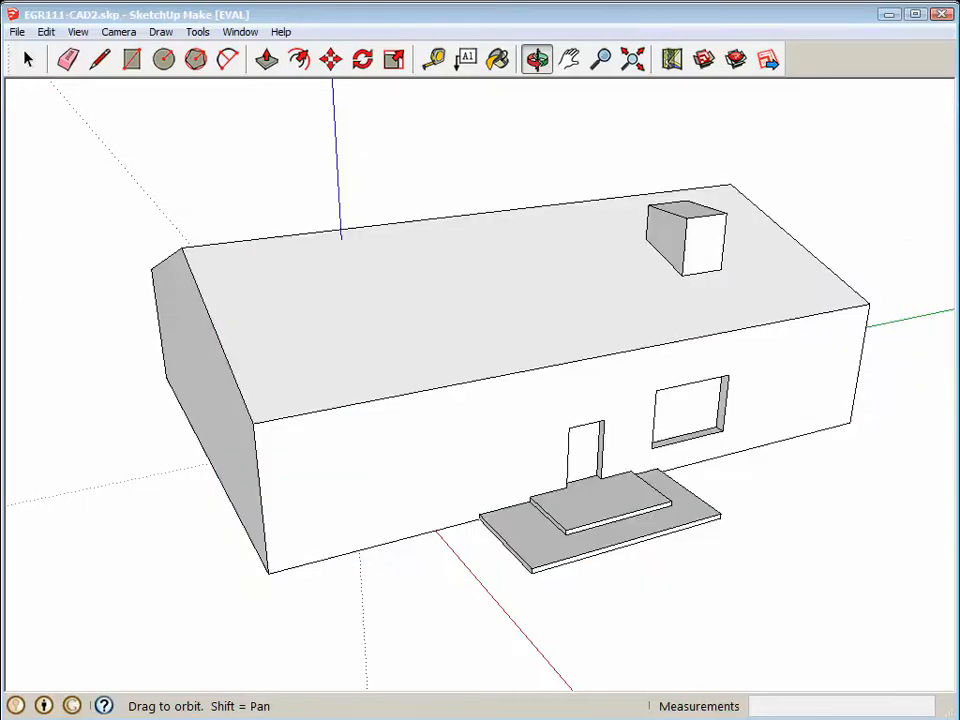
Step: Switch to the homework page in Internet Explorer and review the upload form's file chooser, the required filename and the assignment title
key("alt+Tab")
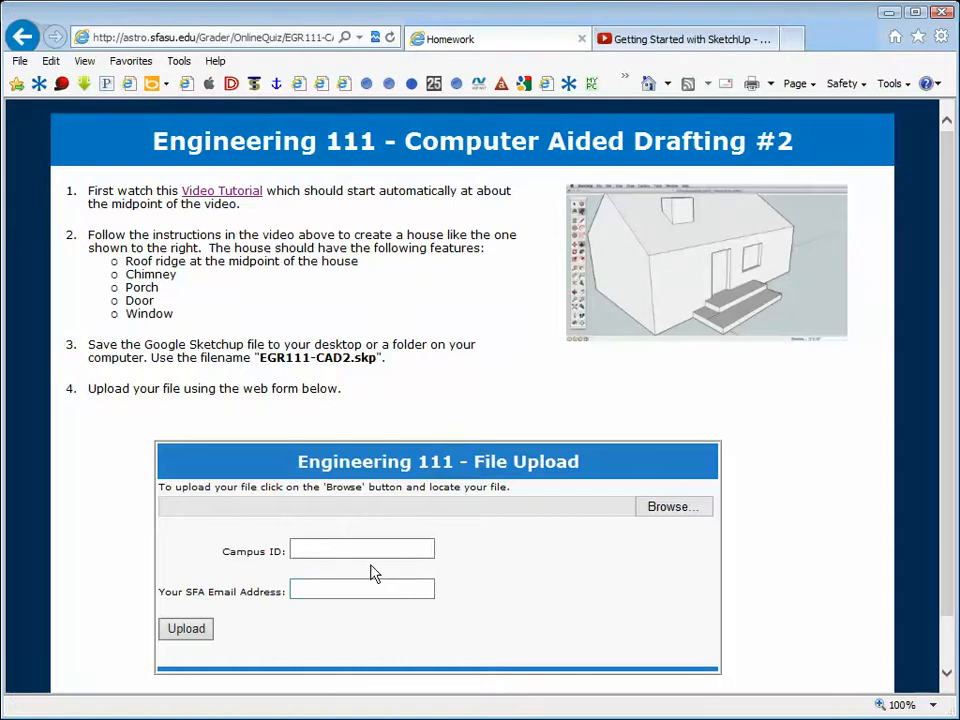
left_click(668, 510)
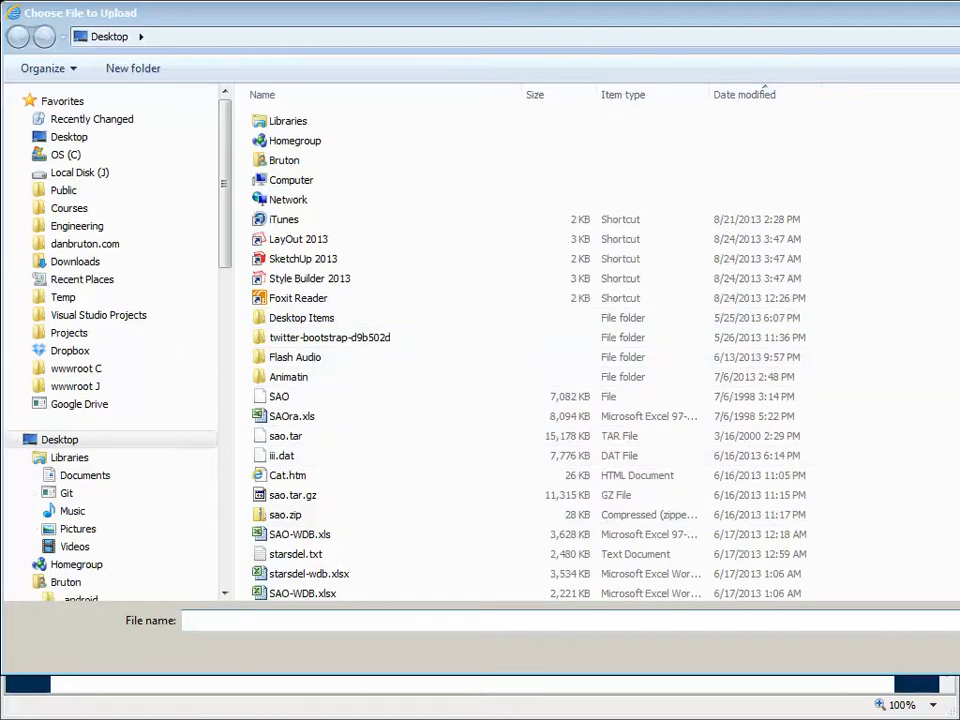
key("Escape")
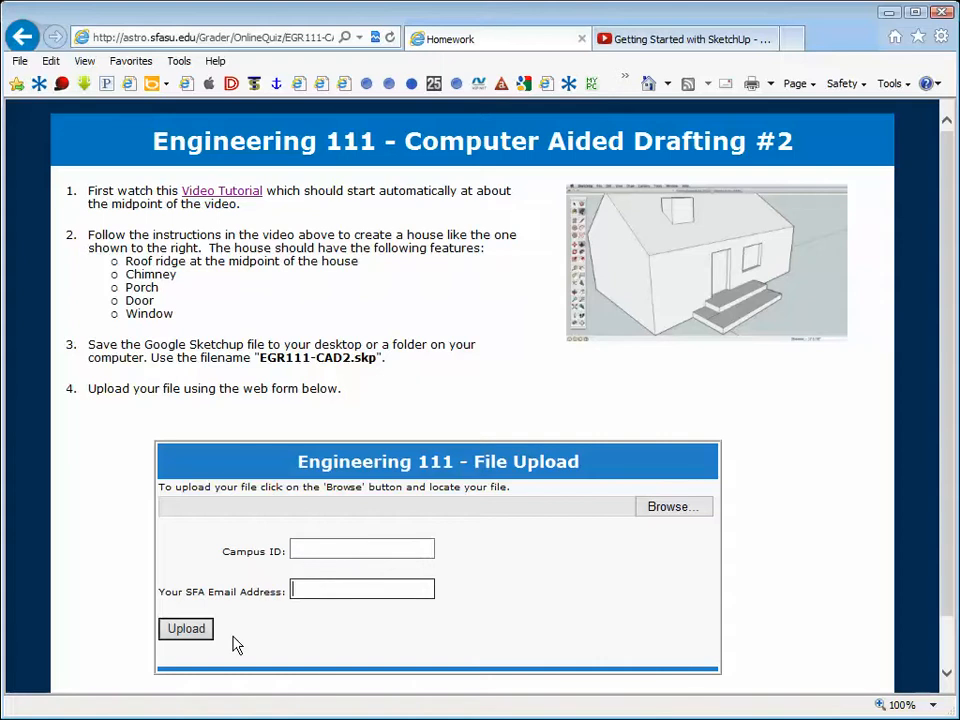
left_click_drag(342, 358, 350, 358)
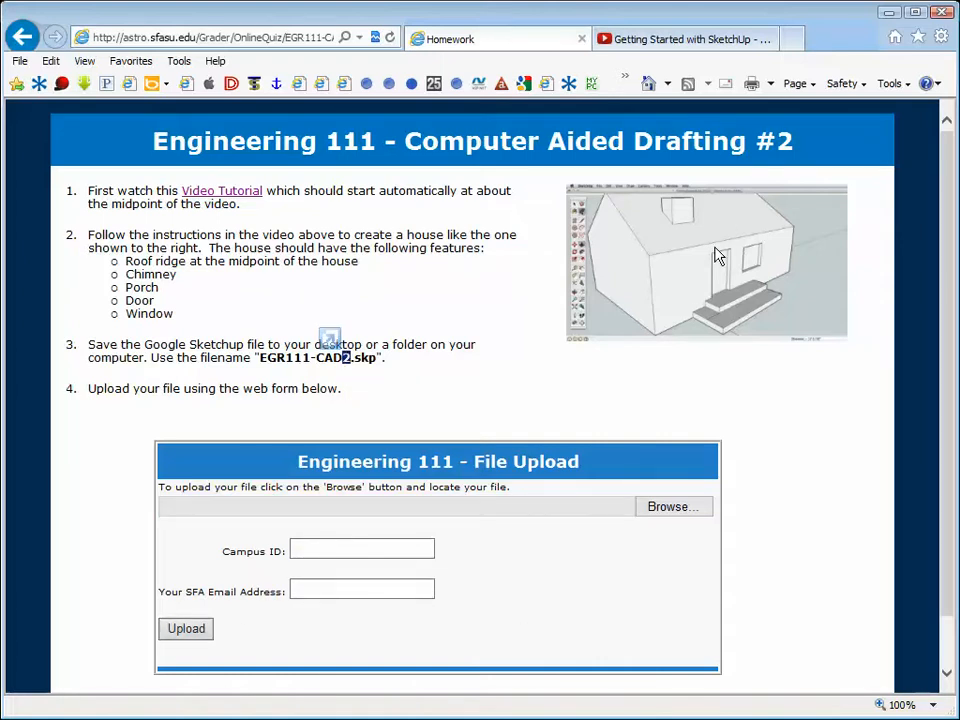
left_click_drag(800, 158, 410, 130)
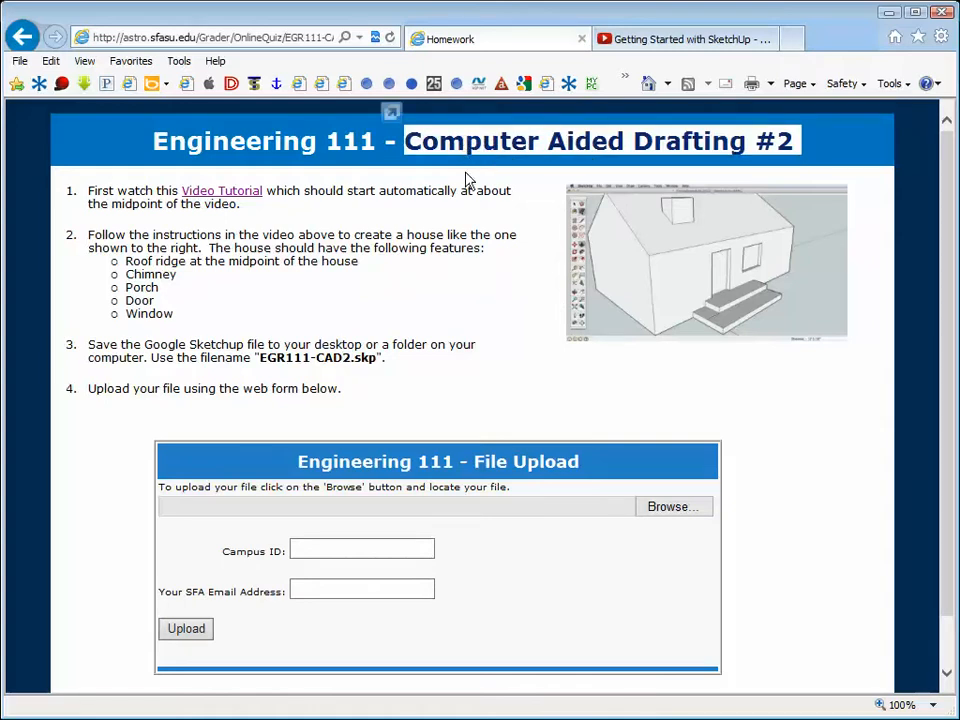